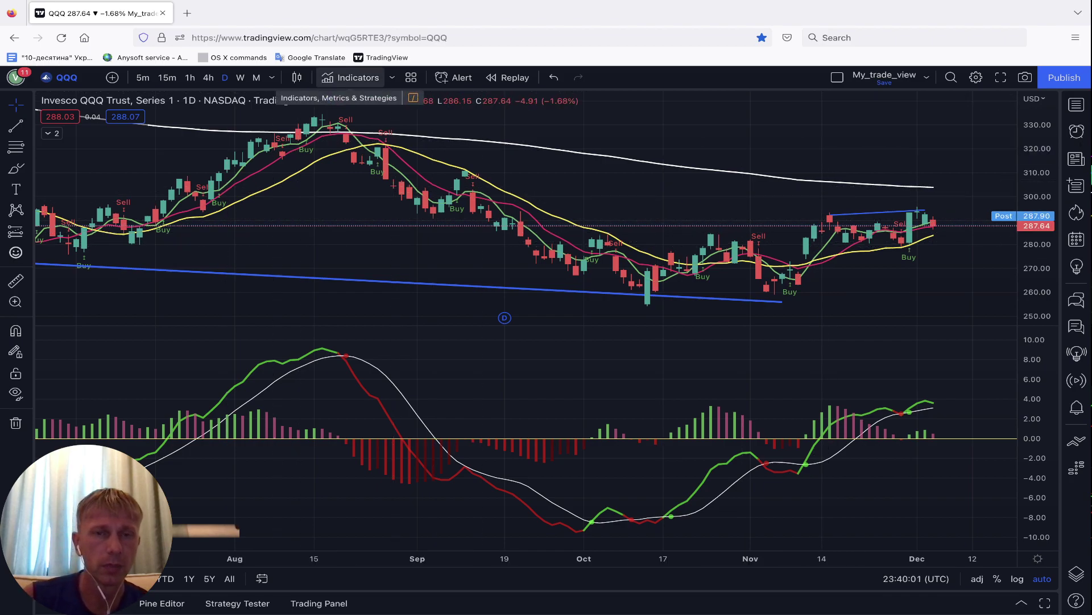
click(350, 77)
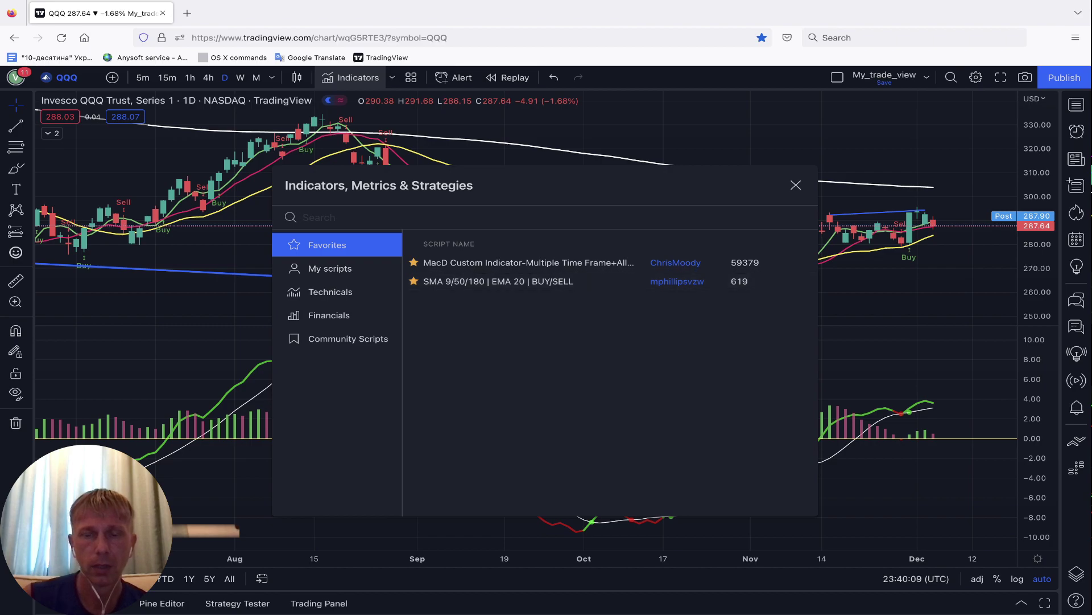
click(796, 185)
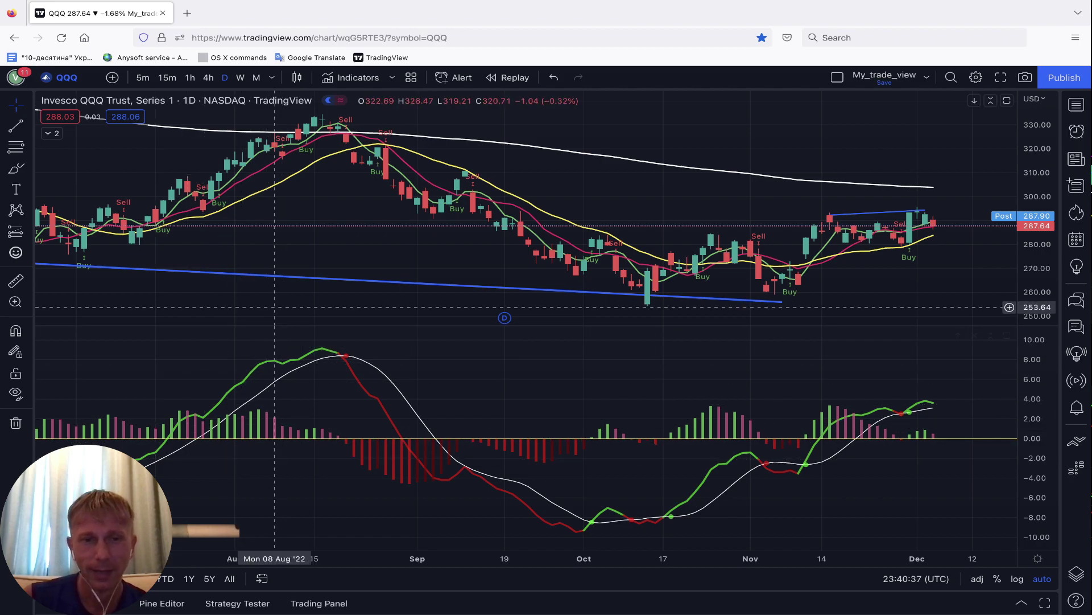
drag(227, 343, 291, 343)
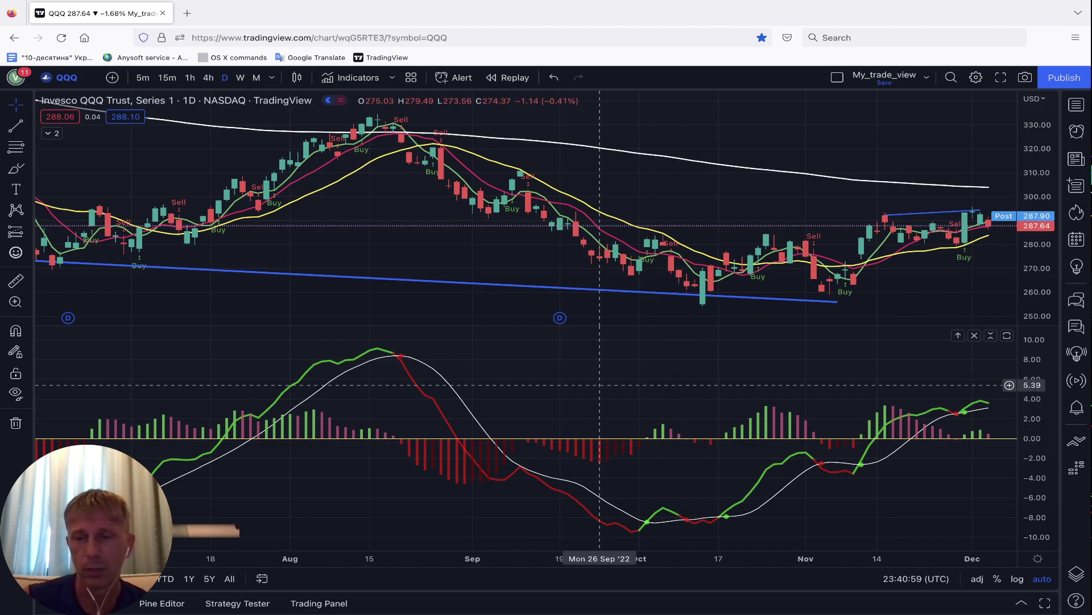
scroll(589, 393, right, 5)
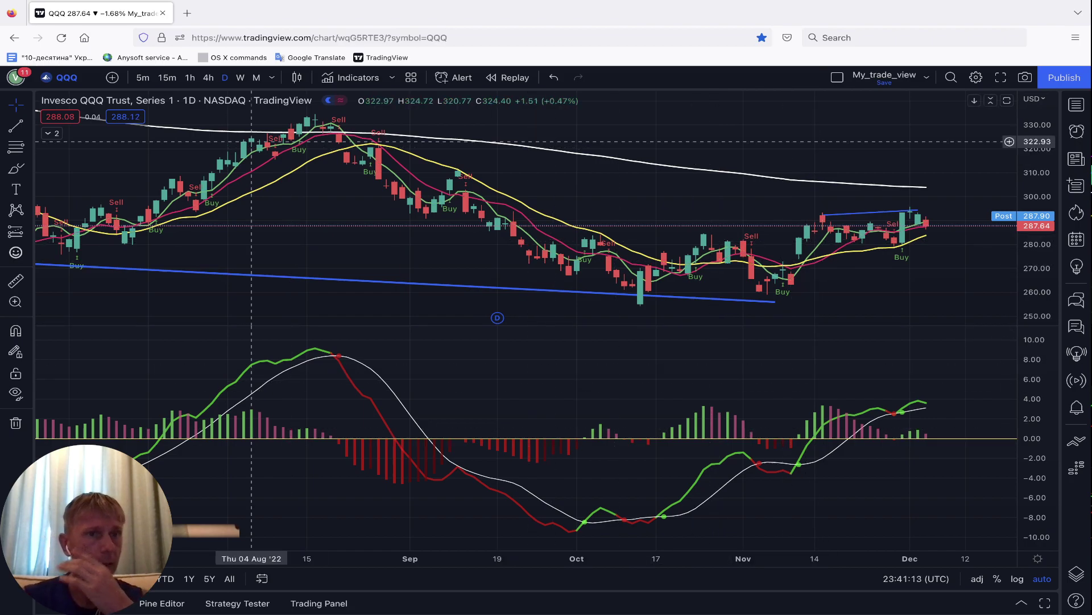
- Change the chart's symbol to SPY
click(63, 78)
text(SPY)
key(Return)
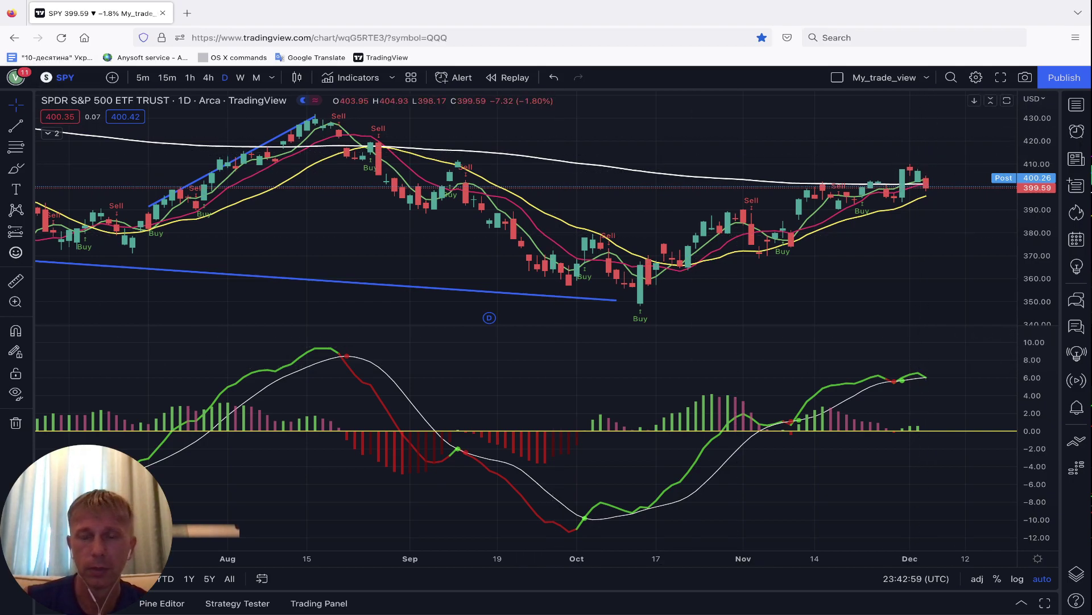
- Draw trend lines from 28 Oct to 2 Dec '22 over the price highs (about 388.84 to 411.06) and MACD histogram peaks (about 4.56 to 0.54)
click(16, 126)
click(728, 212)
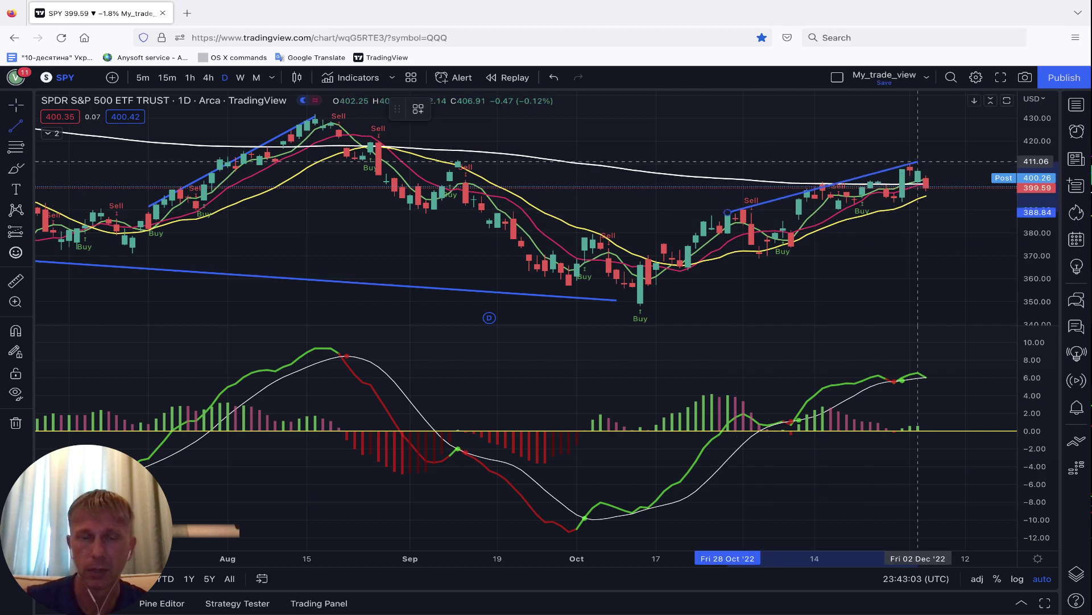
click(918, 161)
click(16, 125)
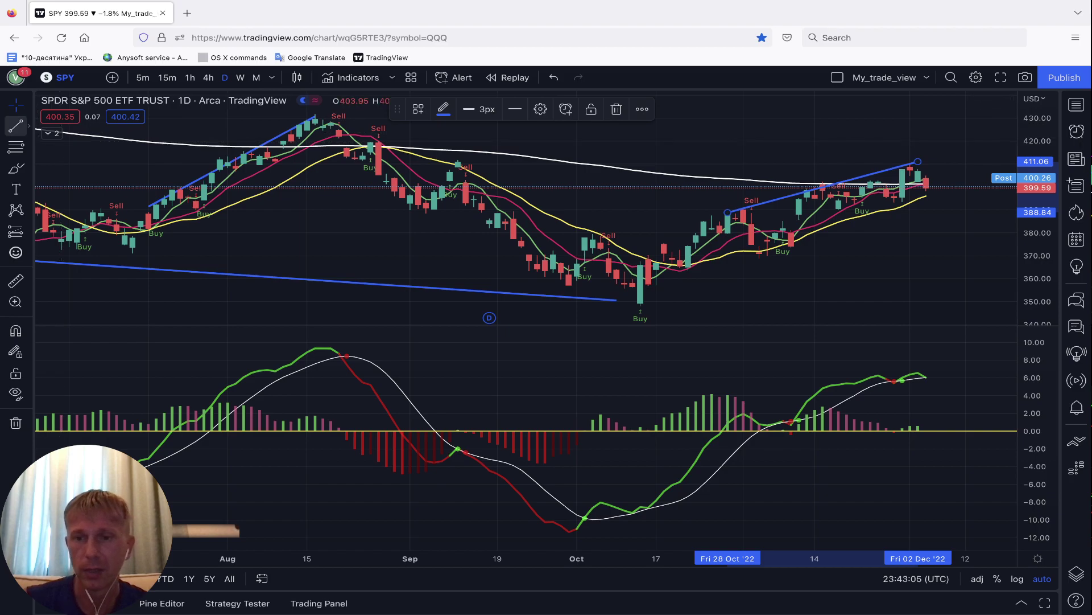
click(727, 390)
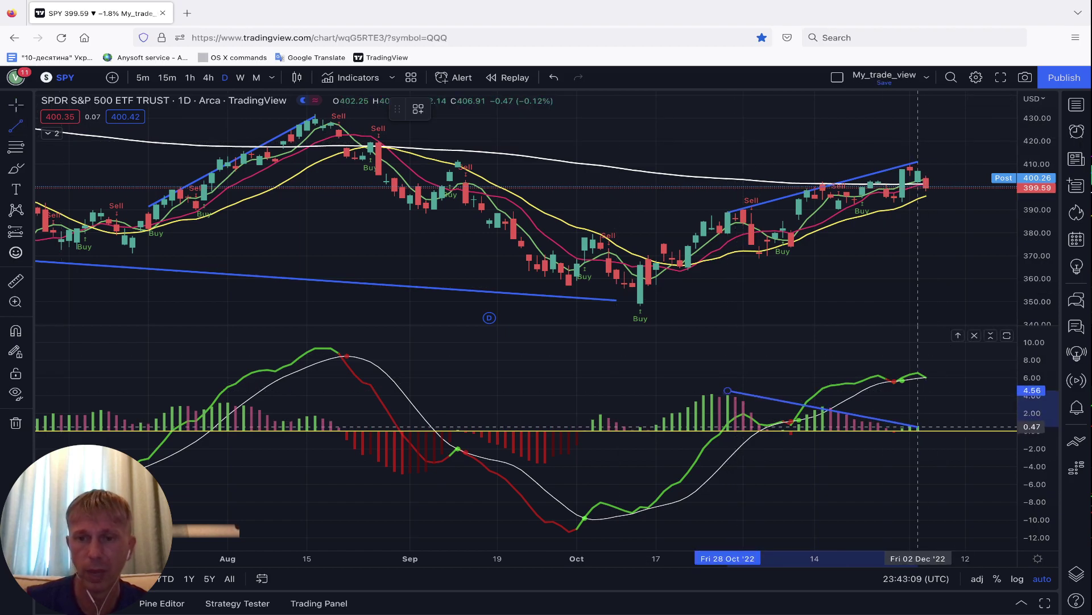
click(918, 427)
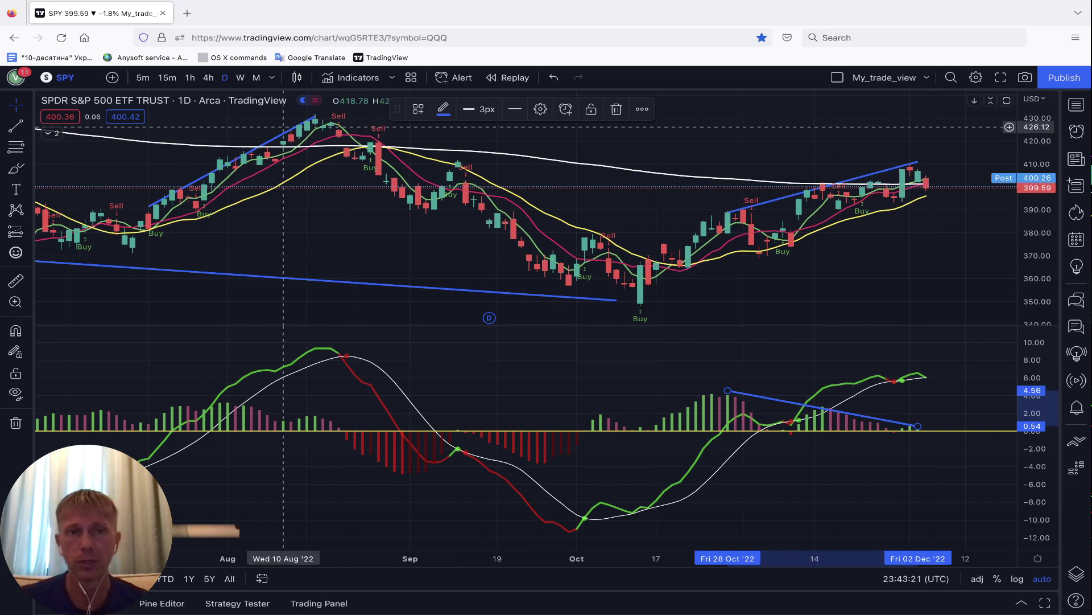
- On the 4-hour timeframe, move the histogram trend line's ends to 14 Nov '22 at about 2.72 and 6 Dec '22 at about 0.34
click(208, 78)
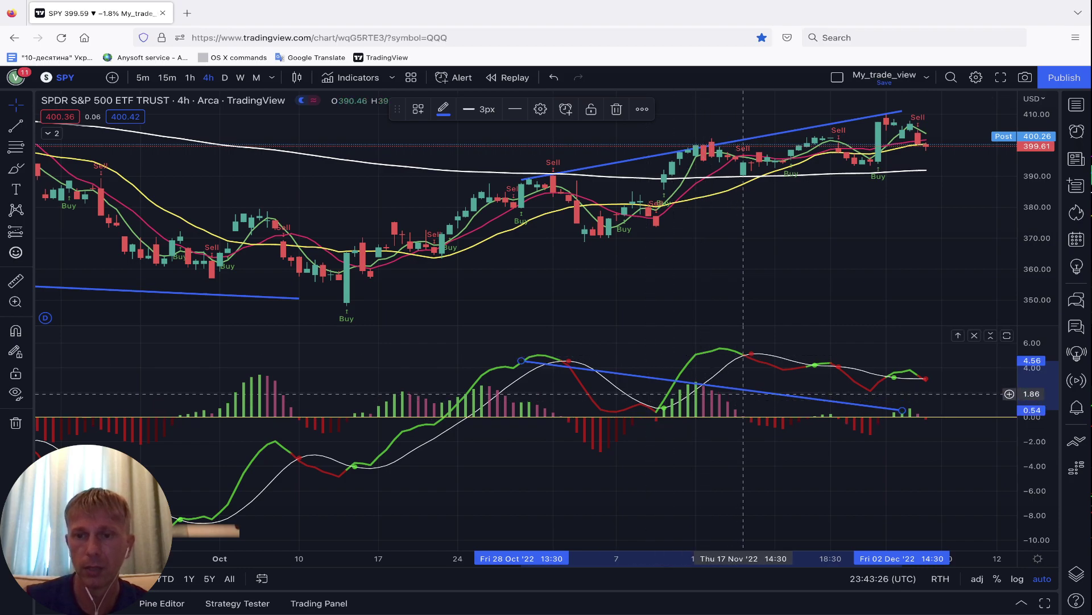
drag(521, 360, 695, 383)
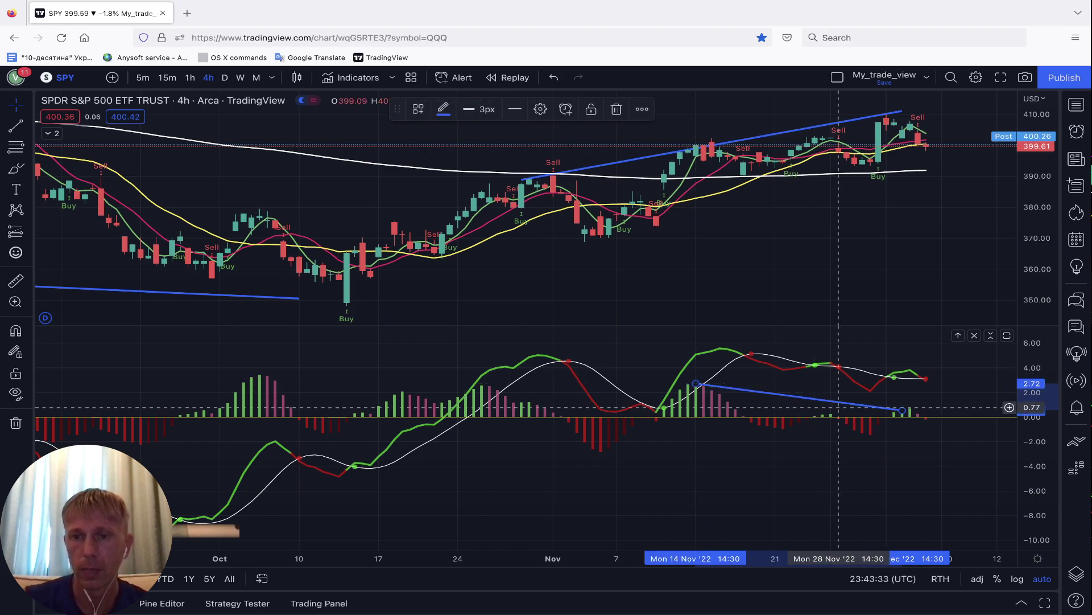
drag(902, 409, 934, 412)
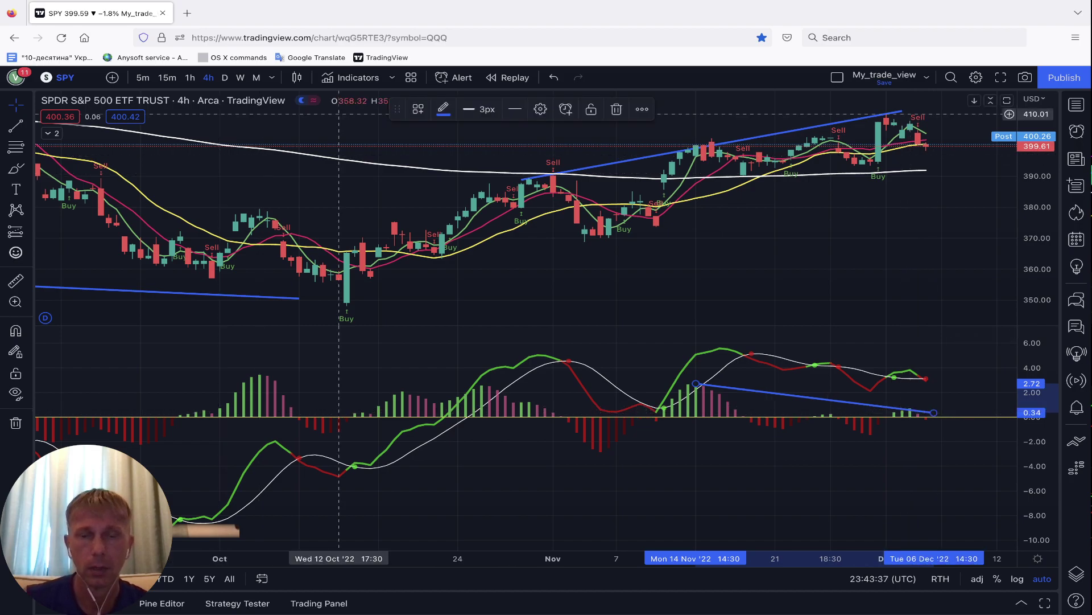
- Draw a falling trend line over the SPY MACD line peaks from 15 Nov '22 at about 5.86 to 7 Dec '22 at about 3.48
key(alt+t)
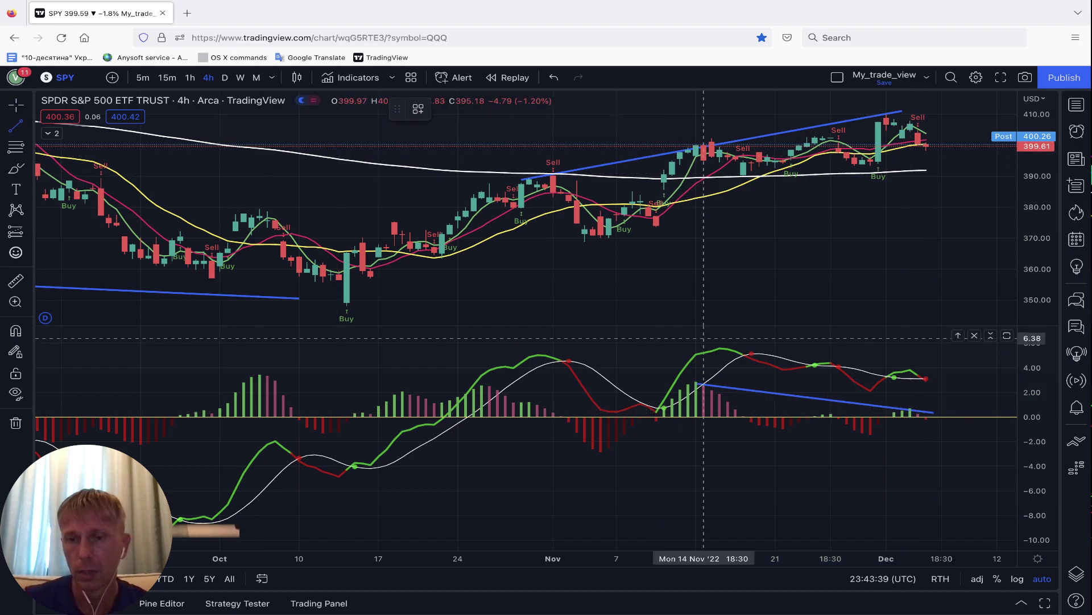
click(712, 344)
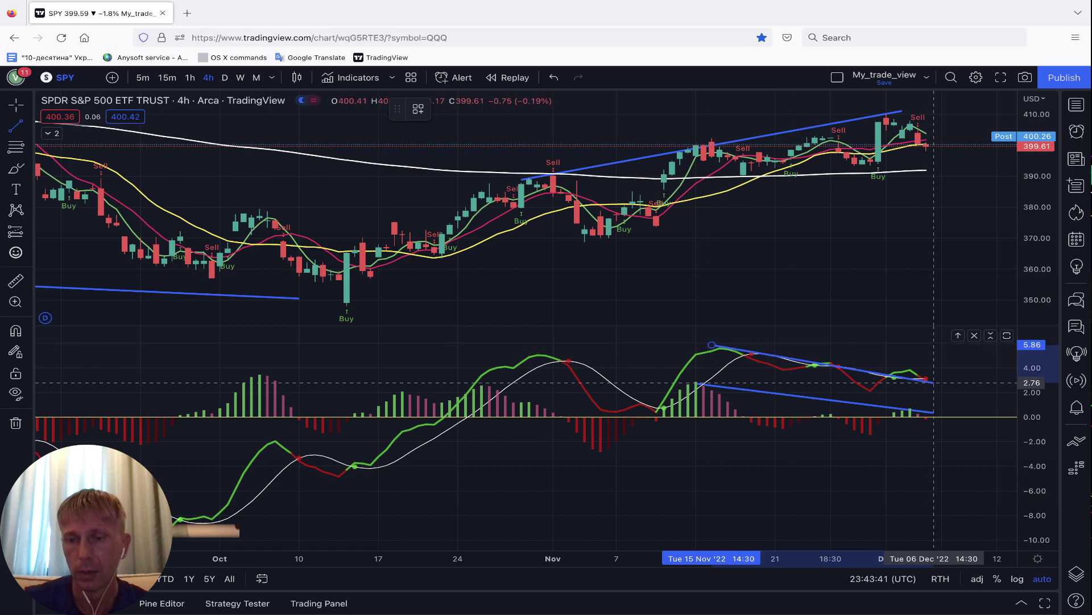
click(958, 374)
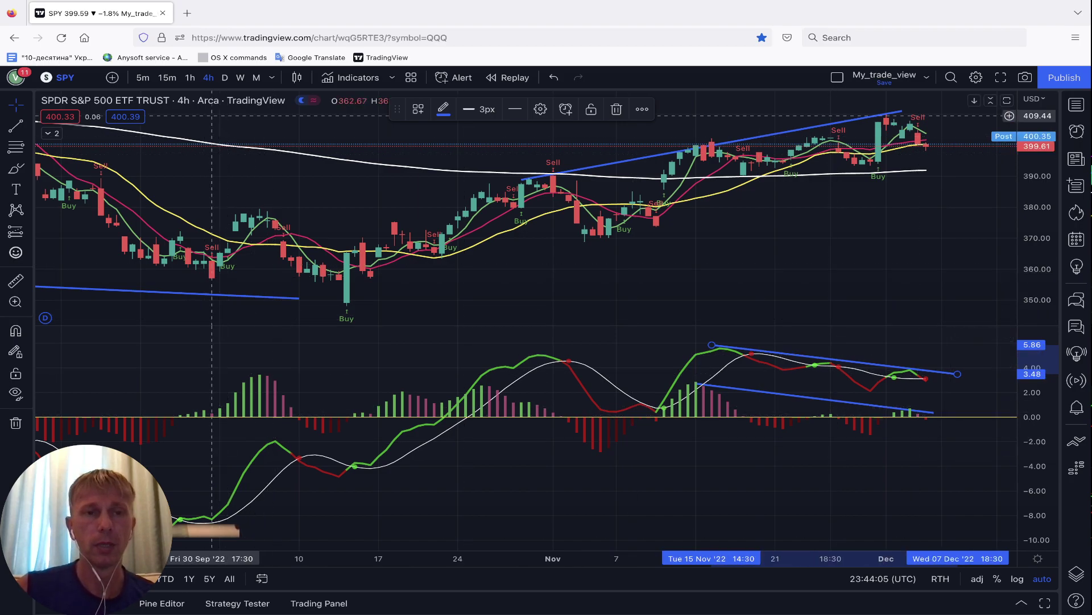
- Examine SPY's MACD and the drawn trend lines on the 1-hour timeframe
click(190, 78)
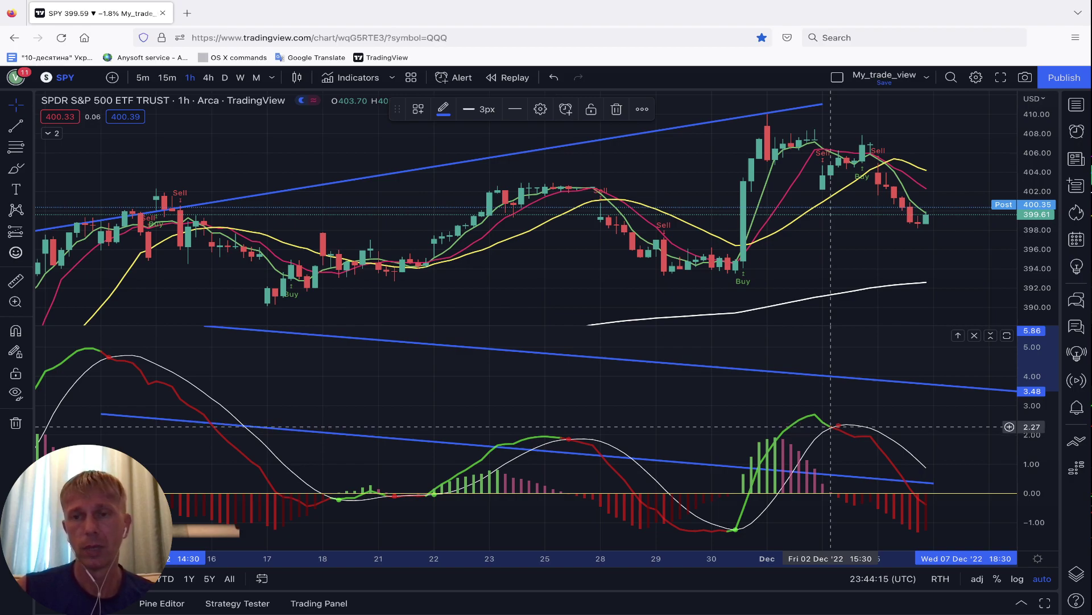
click(830, 426)
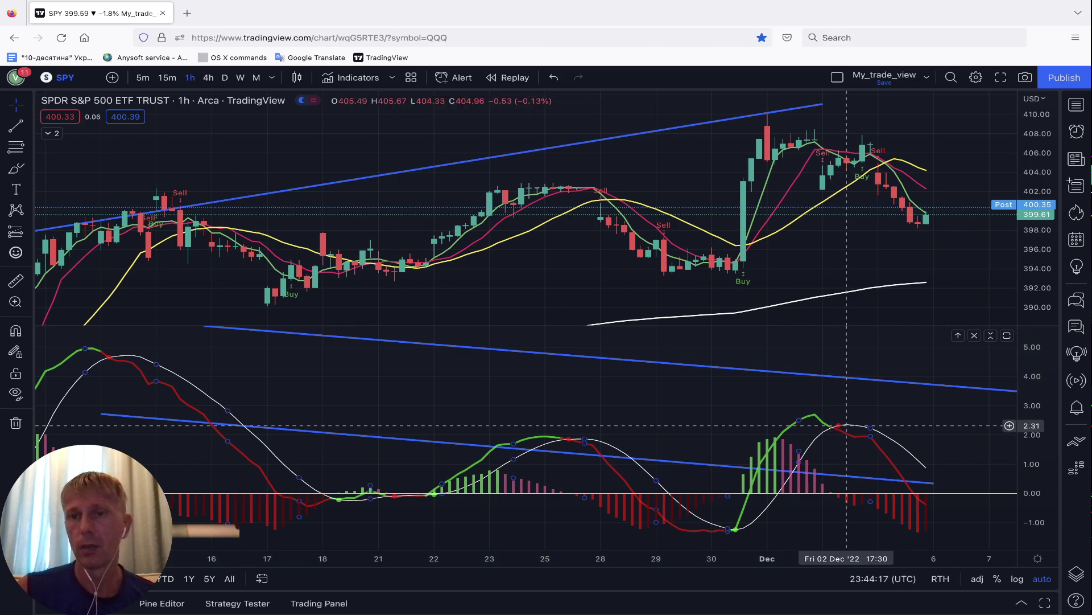
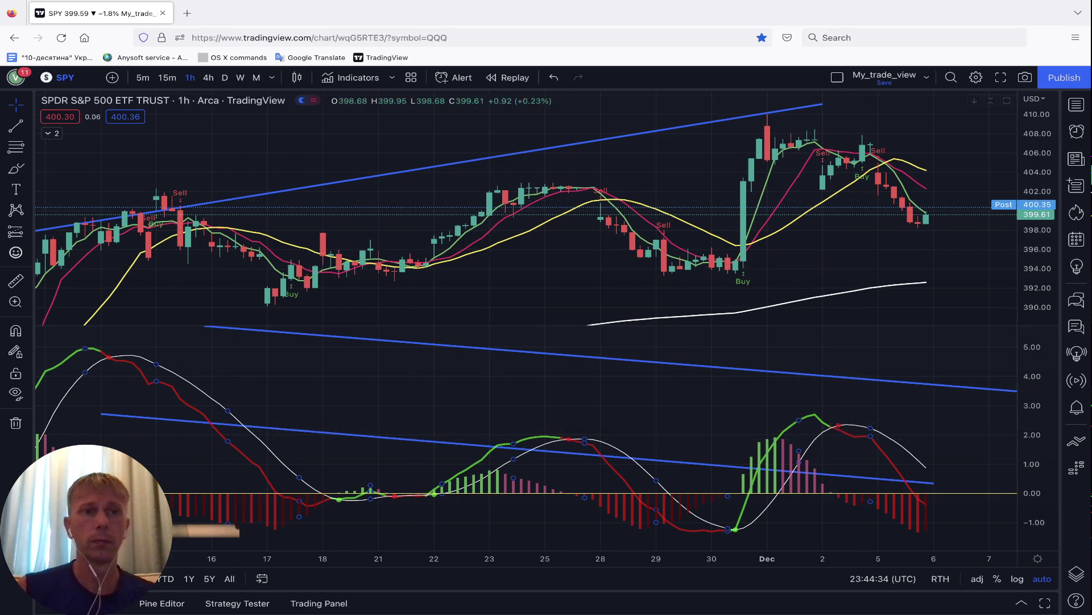
- Switch the chart to QQQ on the daily timeframe and delete the long falling trend line beneath the candles
click(60, 77)
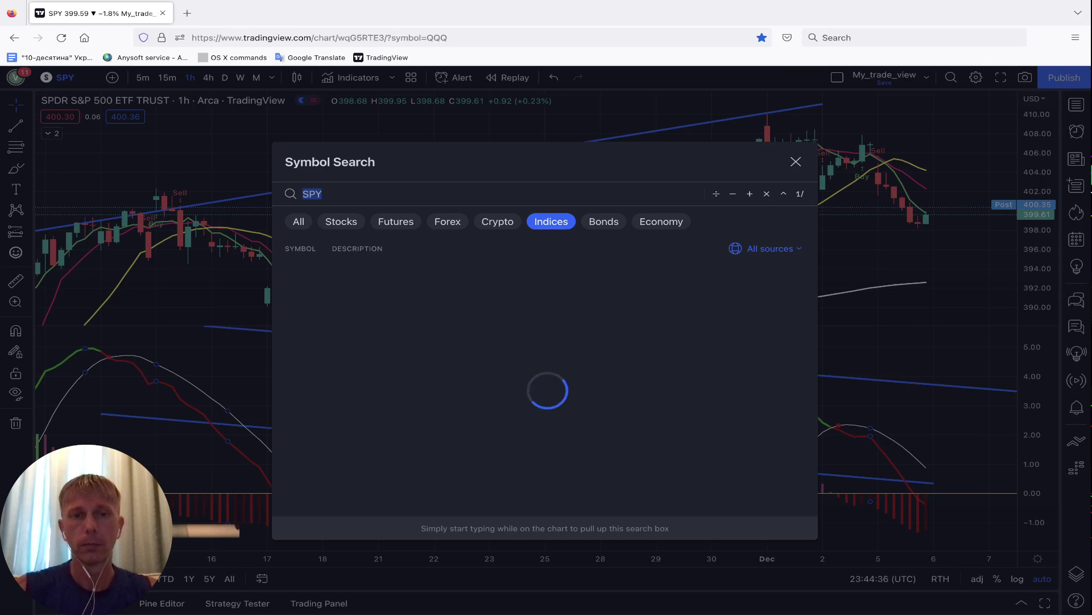
text(QQQ)
key(Return)
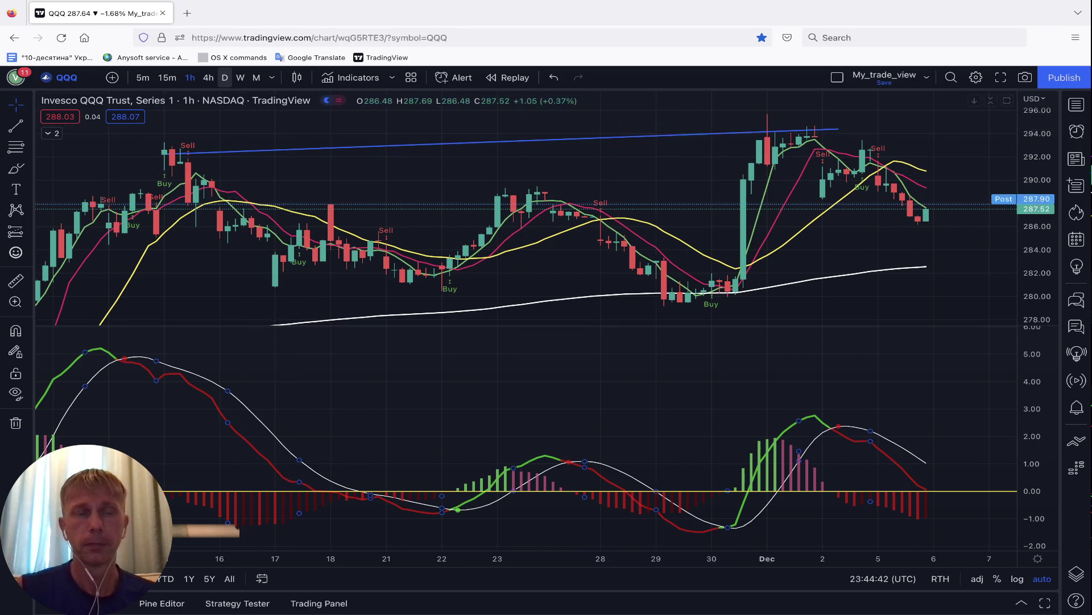
click(225, 77)
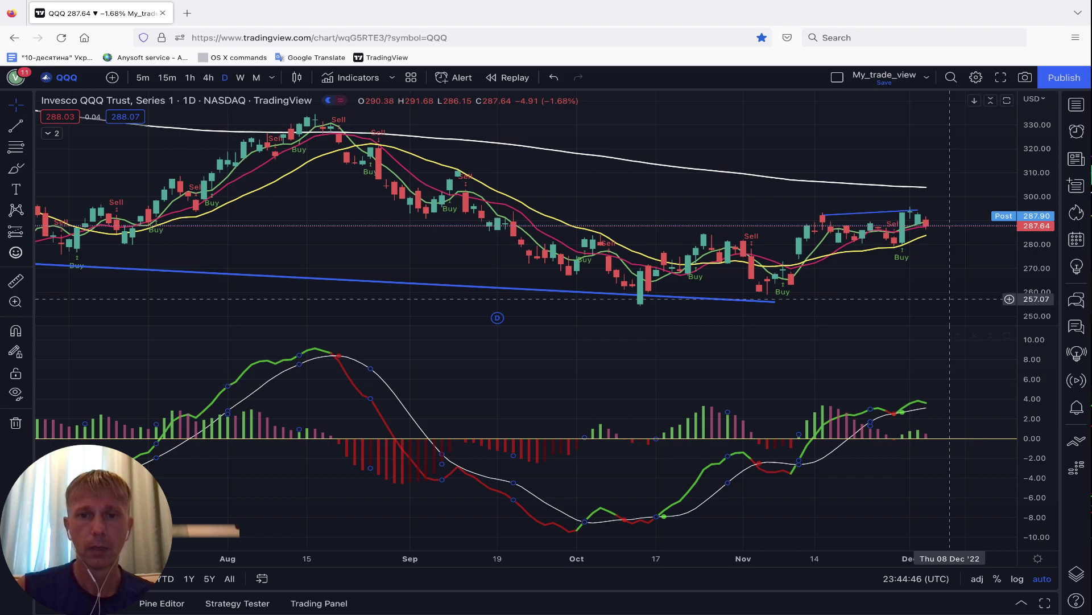
click(560, 292)
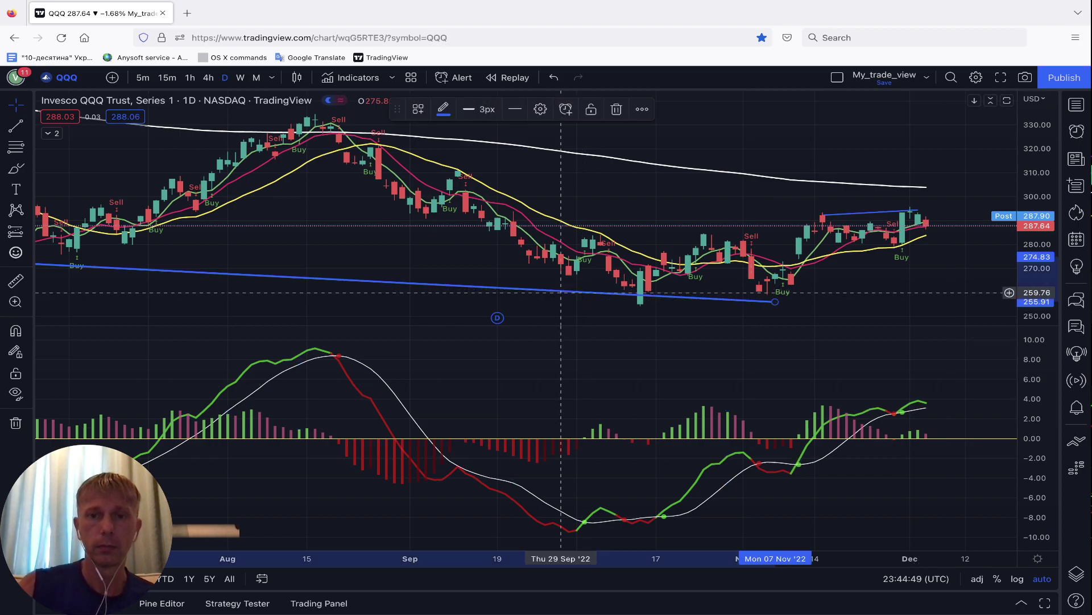
key(Delete)
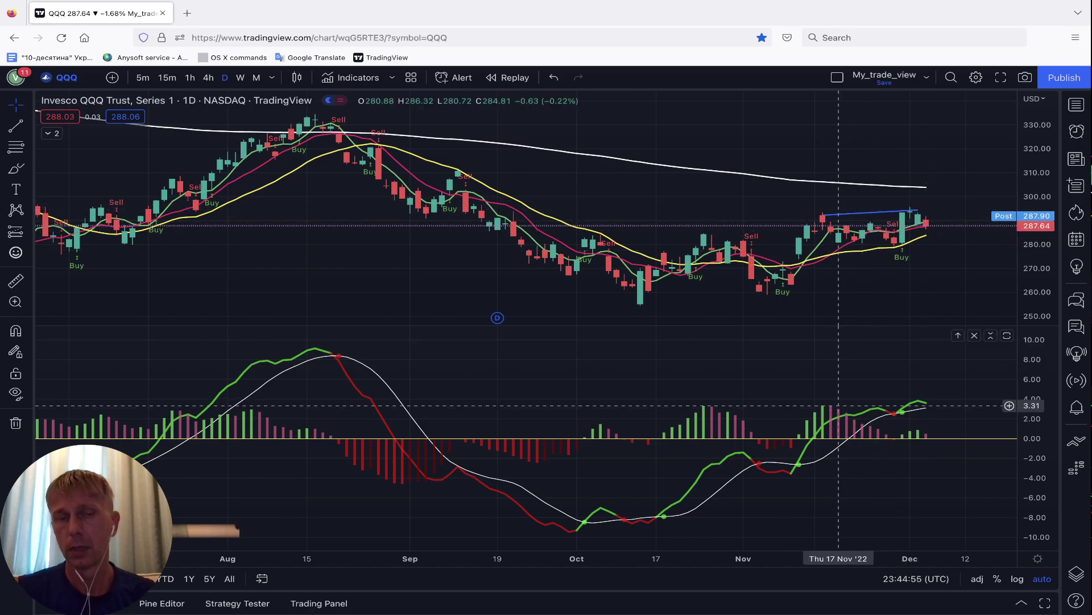
- Draw a falling trend line over the QQQ MACD histogram from 16 Nov '22 at about 3.25 to 6 Dec '22 at about 0.23
click(15, 126)
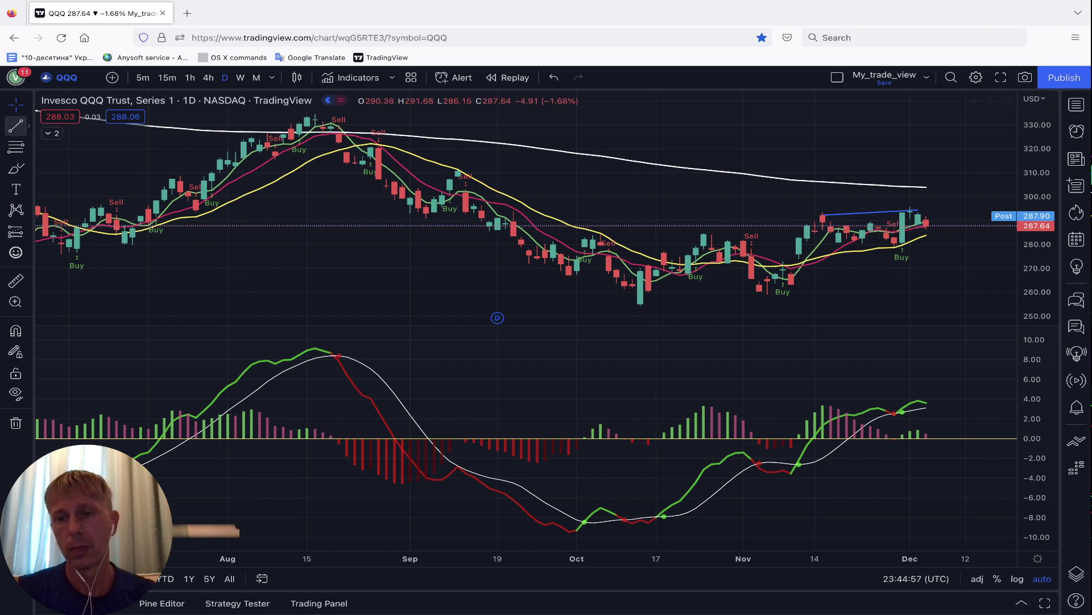
click(830, 406)
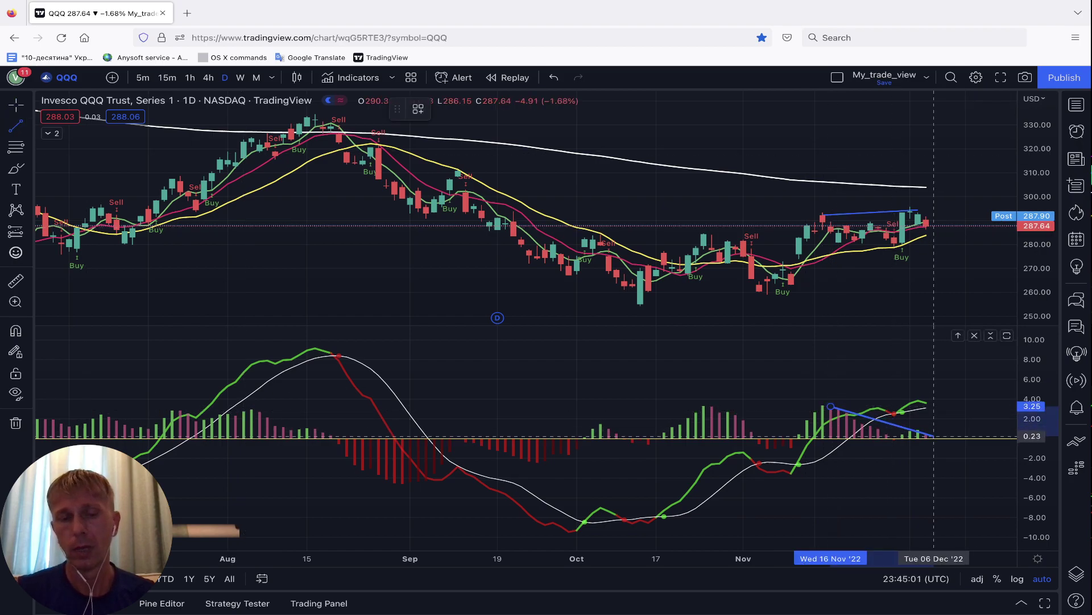
click(934, 436)
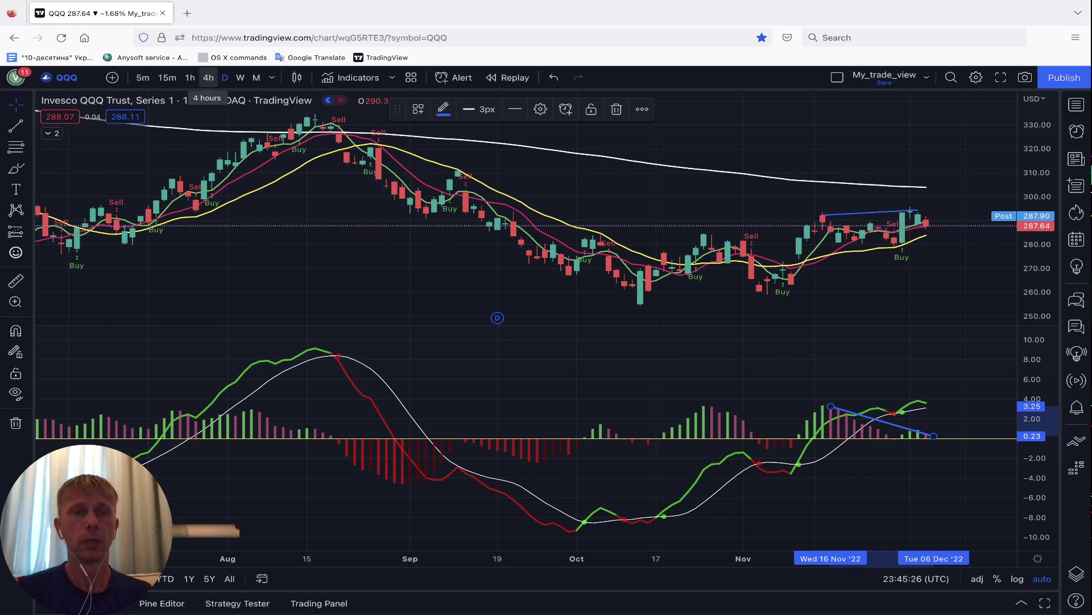
- On the 4-hour timeframe, move the histogram line's start to 11 Nov '22 and raise the whole line to run from about 3.88 to 0.52
click(208, 78)
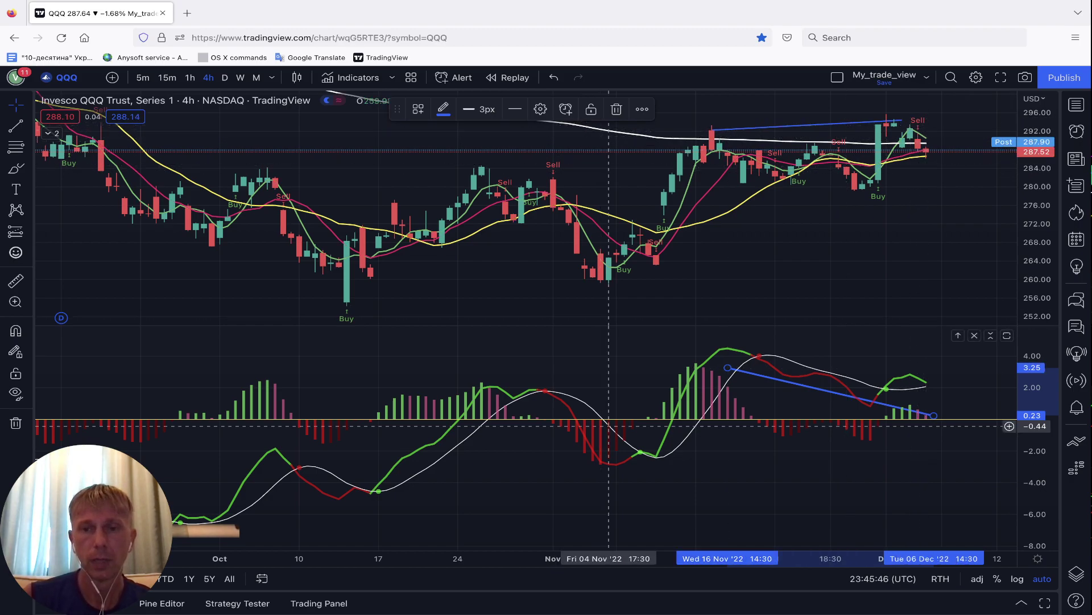
drag(727, 367, 680, 363)
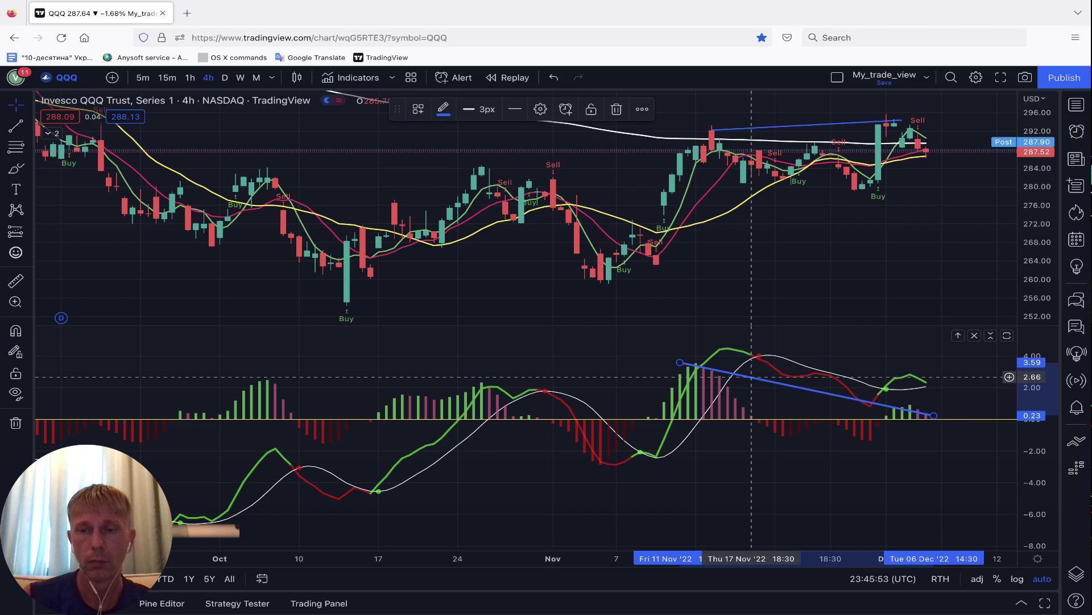
drag(751, 377, 751, 372)
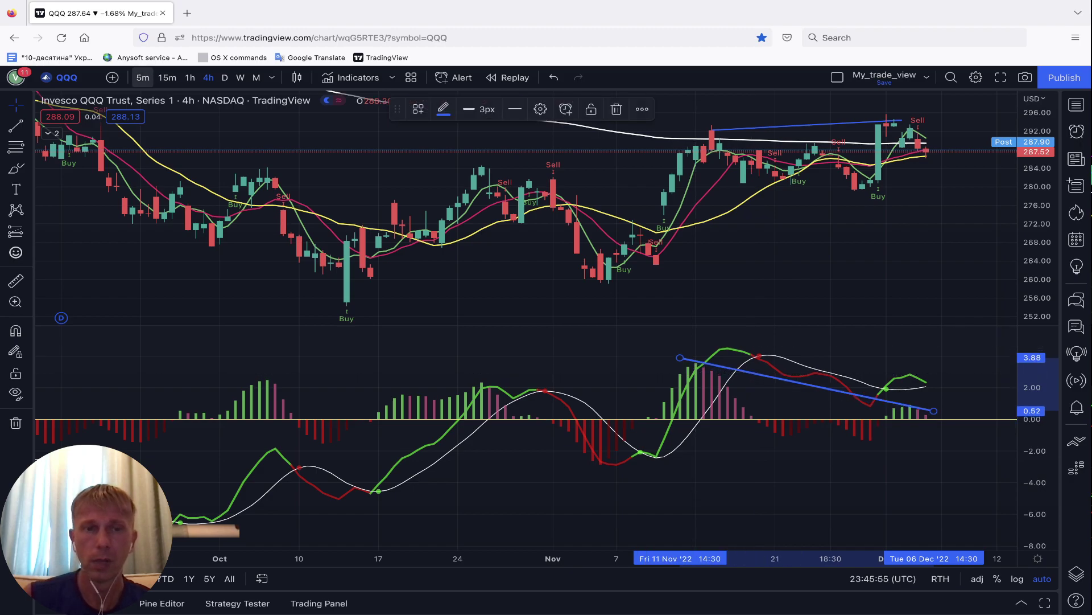
- Draw a falling trend line over the QQQ MACD line peaks from 16 Nov '22 at about 4.66 to 5 Dec '22 at about 2.77
key(Escape)
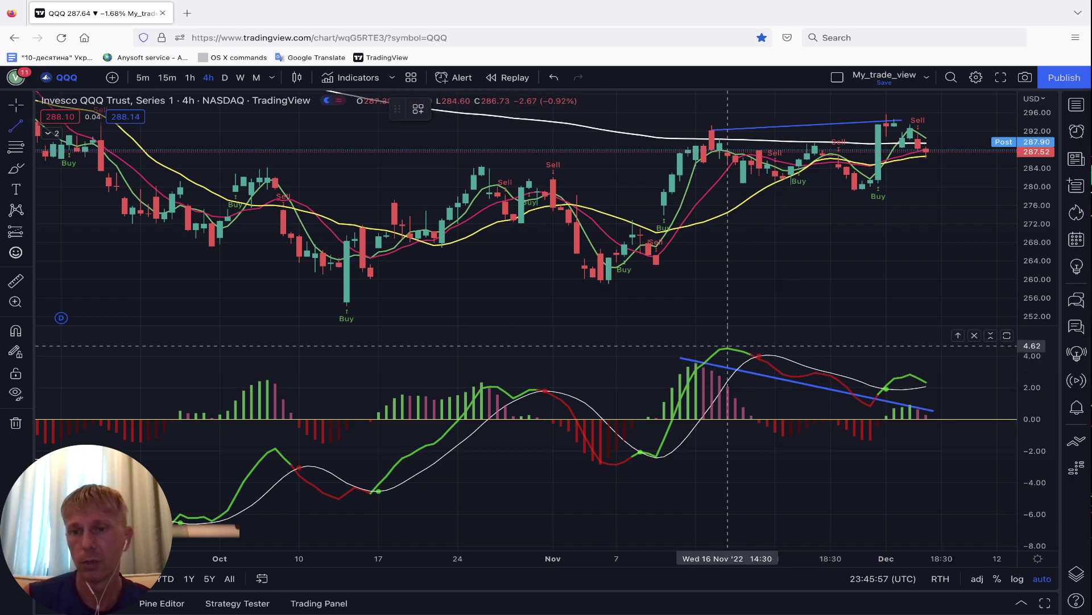
click(728, 345)
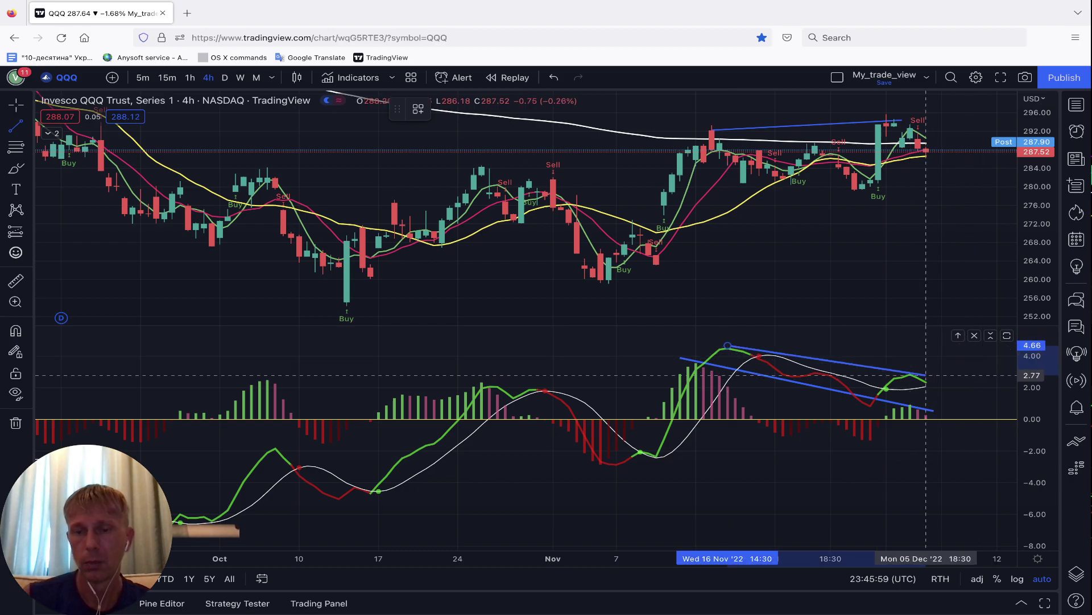
click(926, 375)
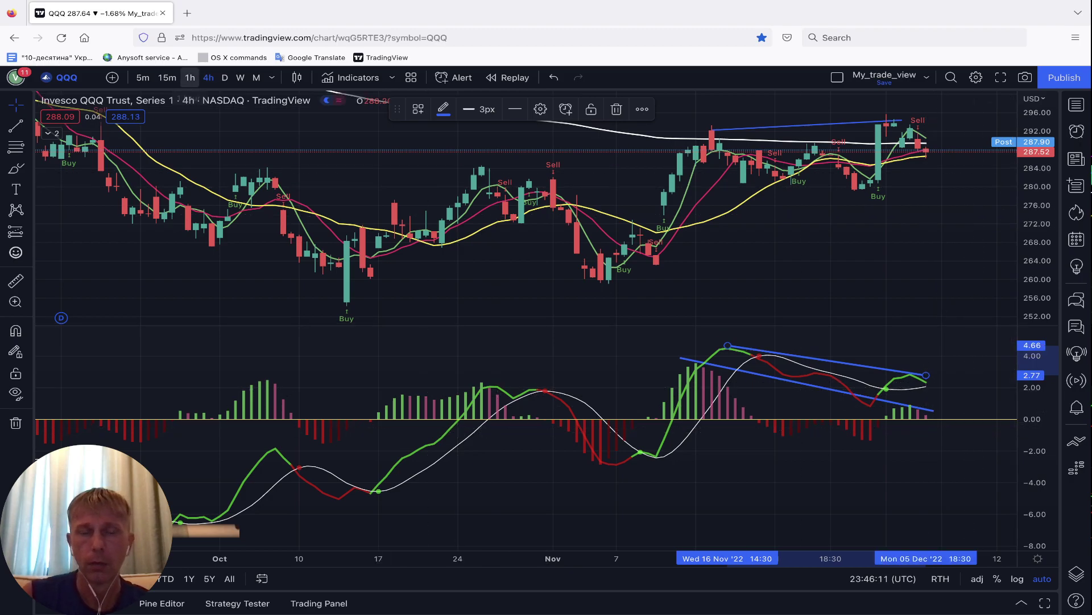
- On the 1-hour timeframe, move the upper MACD trend line's start back to the earlier MACD peak at about 5.23
click(190, 77)
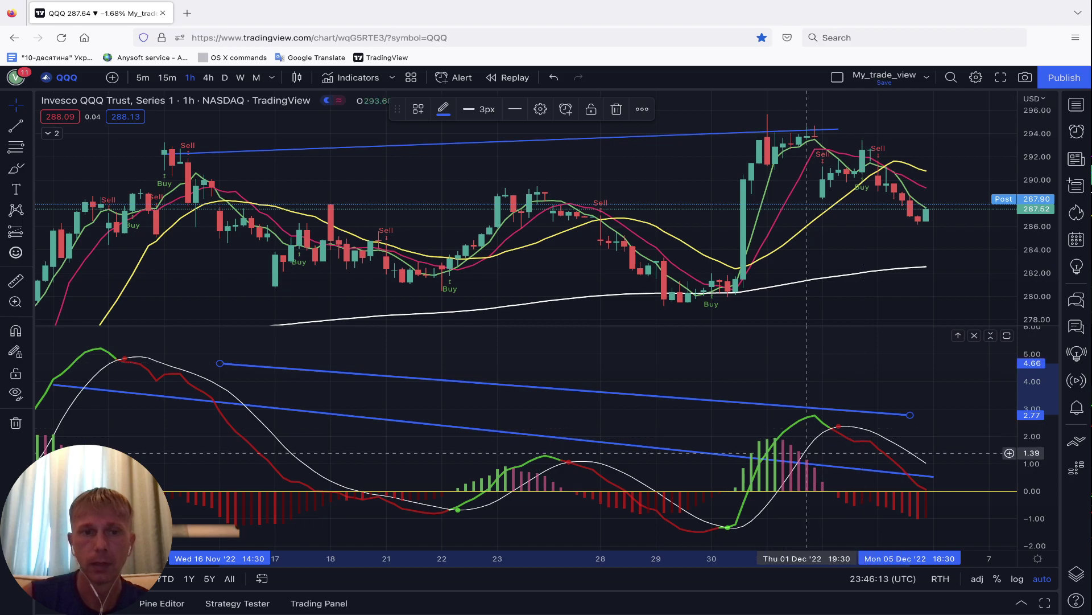
drag(220, 363, 101, 348)
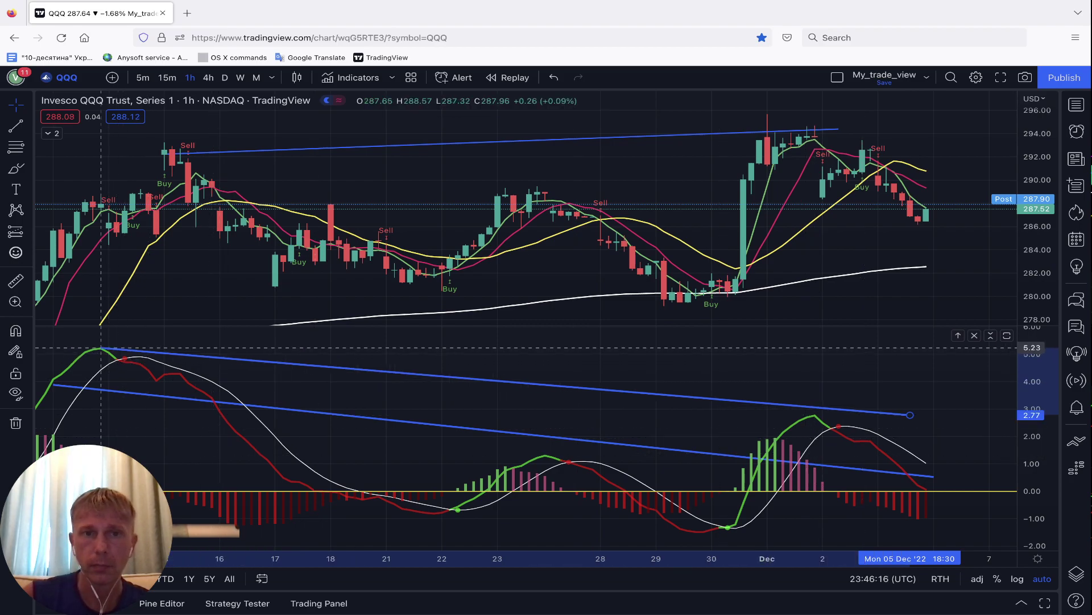
click(917, 417)
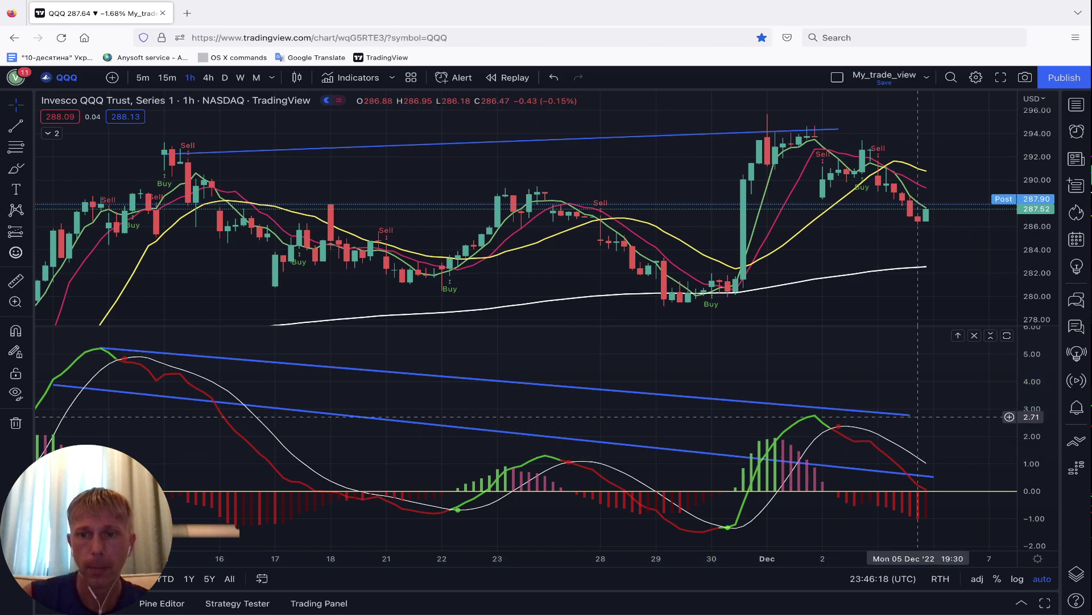
- Lower the end of the upper QQQ MACD trend line to about 2.50 at 5 Dec '22
drag(918, 419, 909, 422)
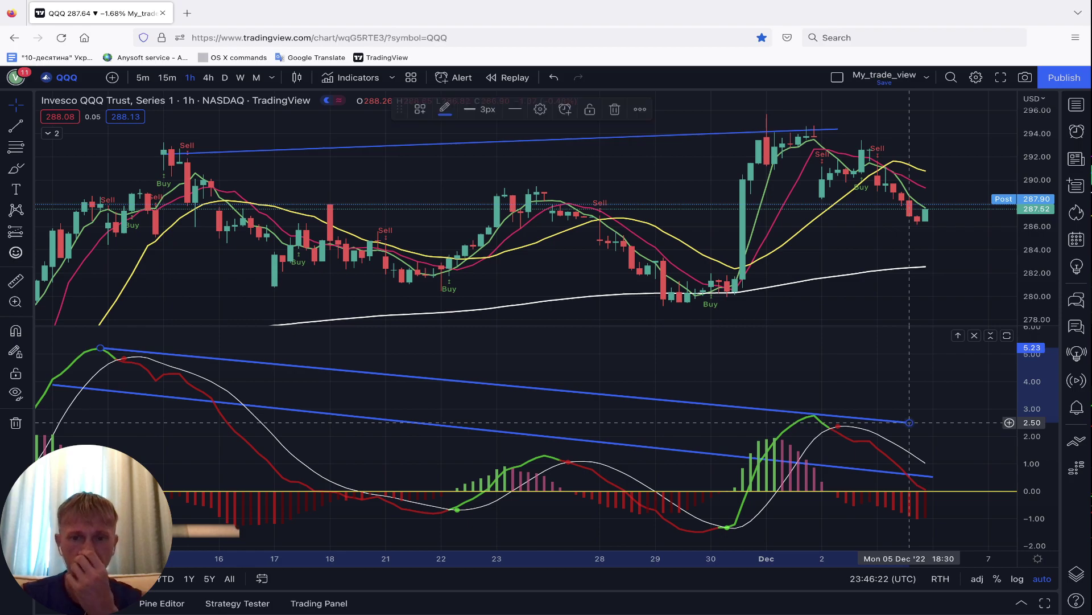
scroll(835, 355, down, 3)
drag(835, 354, 775, 347)
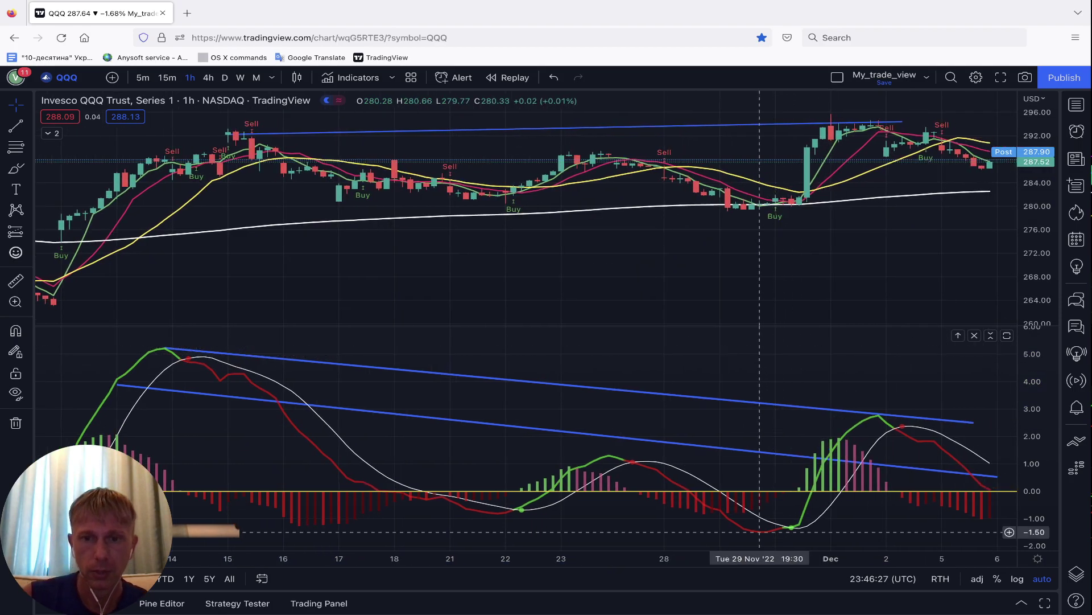
click(672, 442)
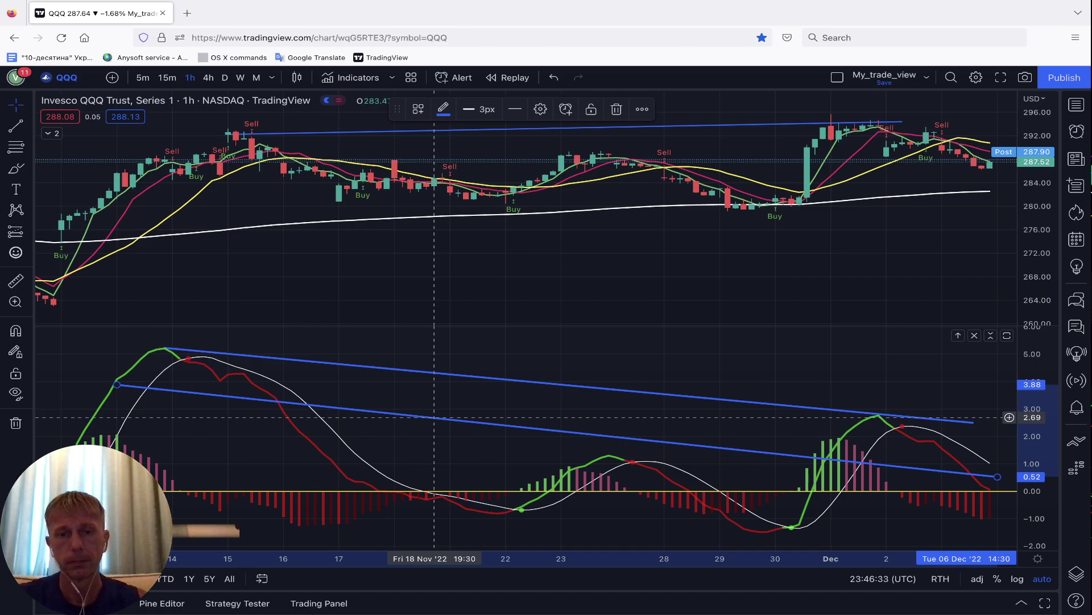
right_click(435, 417)
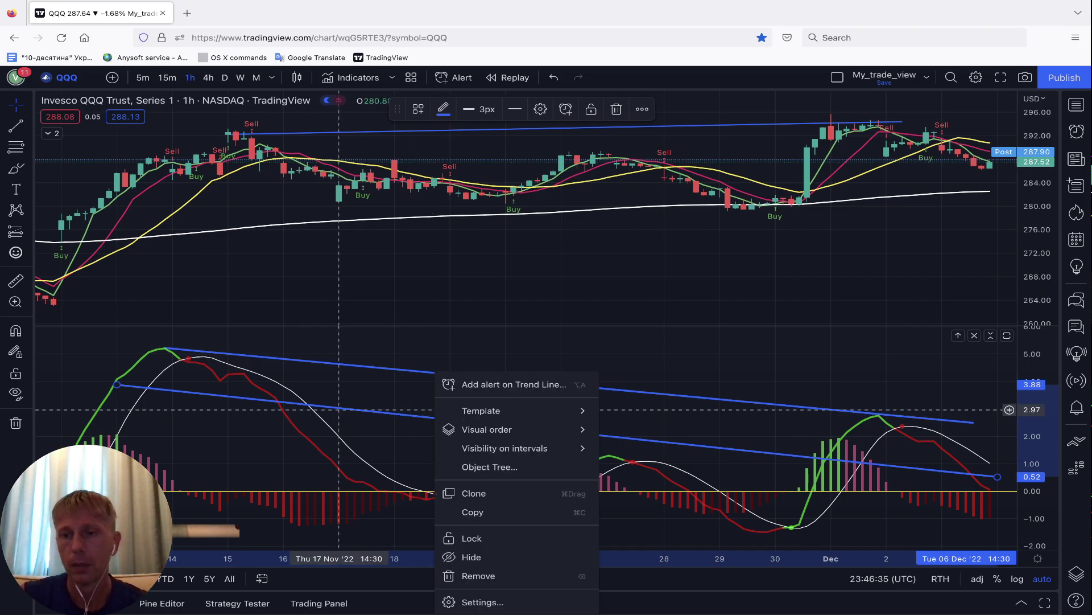
click(577, 294)
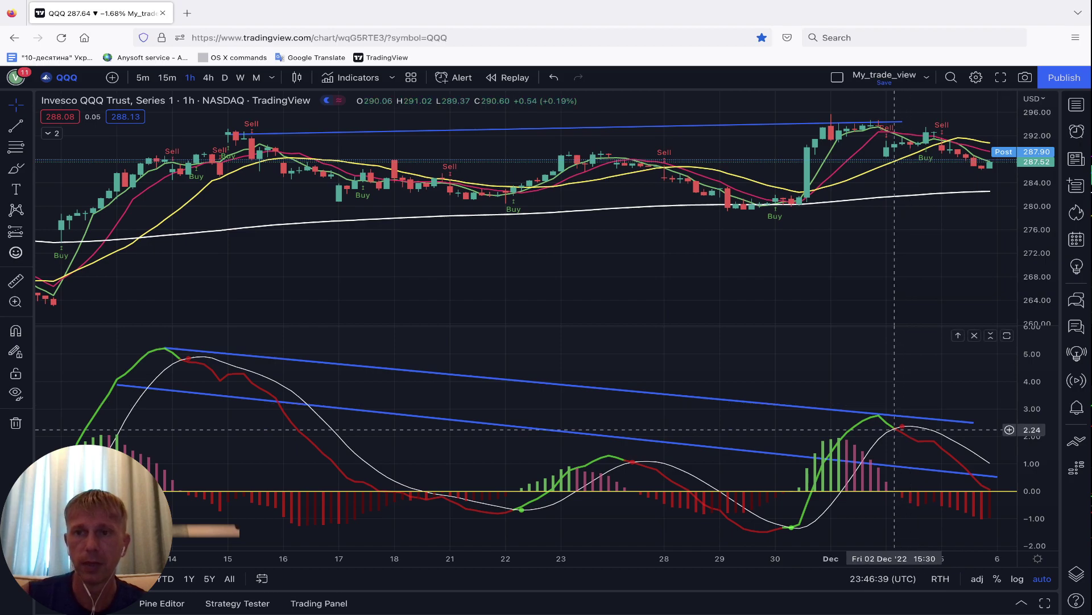
scroll(756, 273, right, 3)
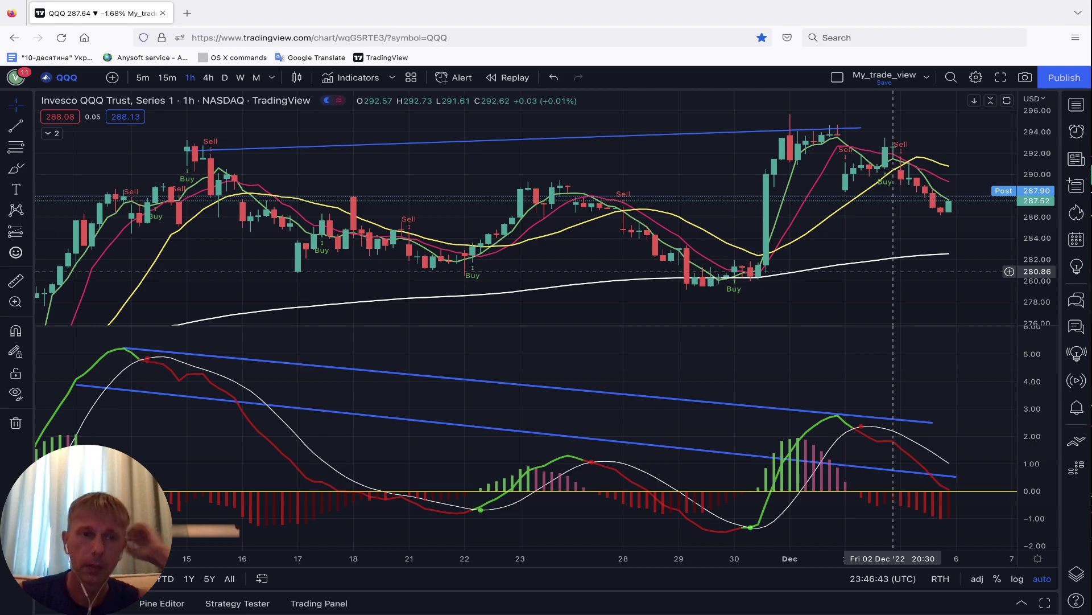
- Load the DIA symbol and switch its chart to the daily timeframe
click(63, 77)
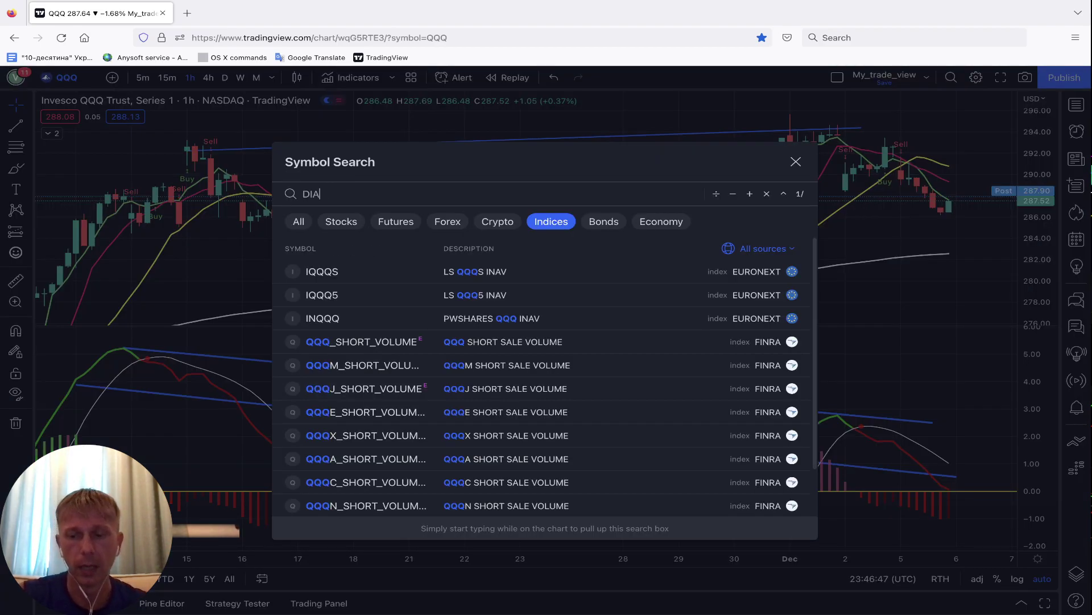
text(DIA)
key(Return)
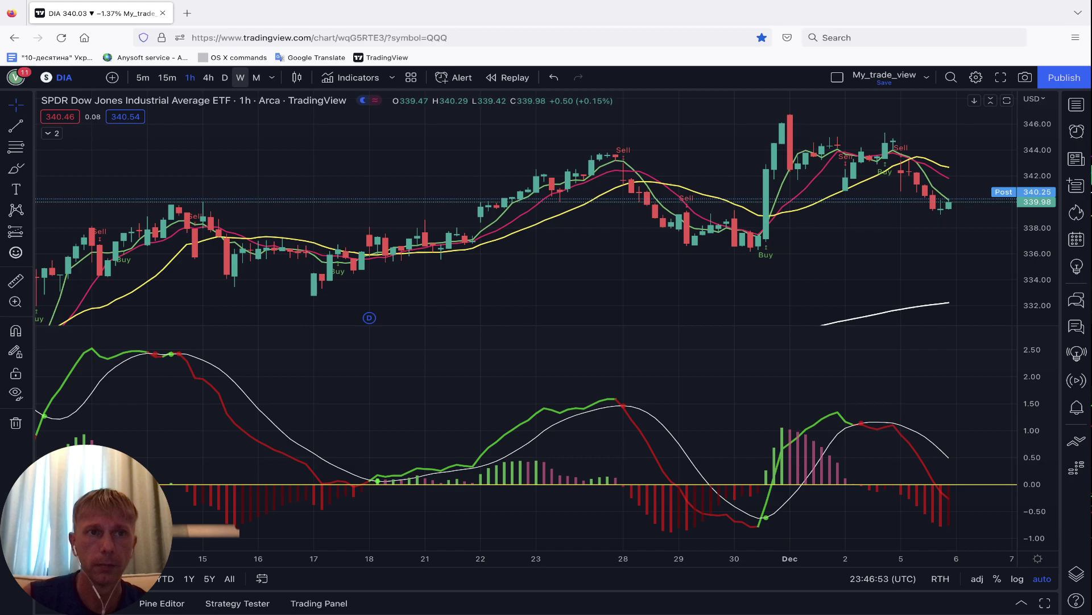
click(225, 77)
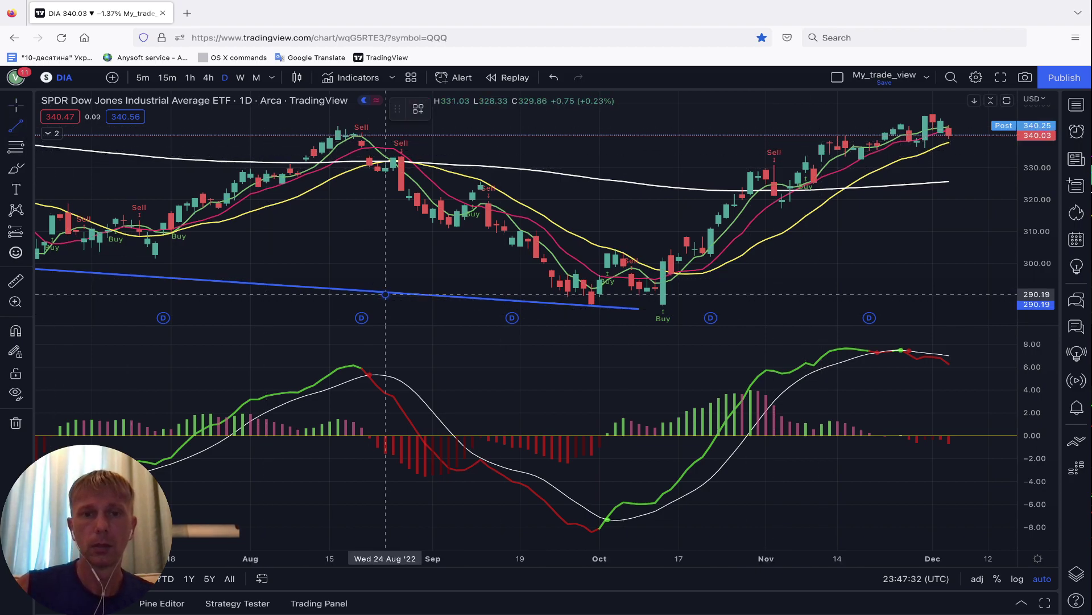
click(385, 294)
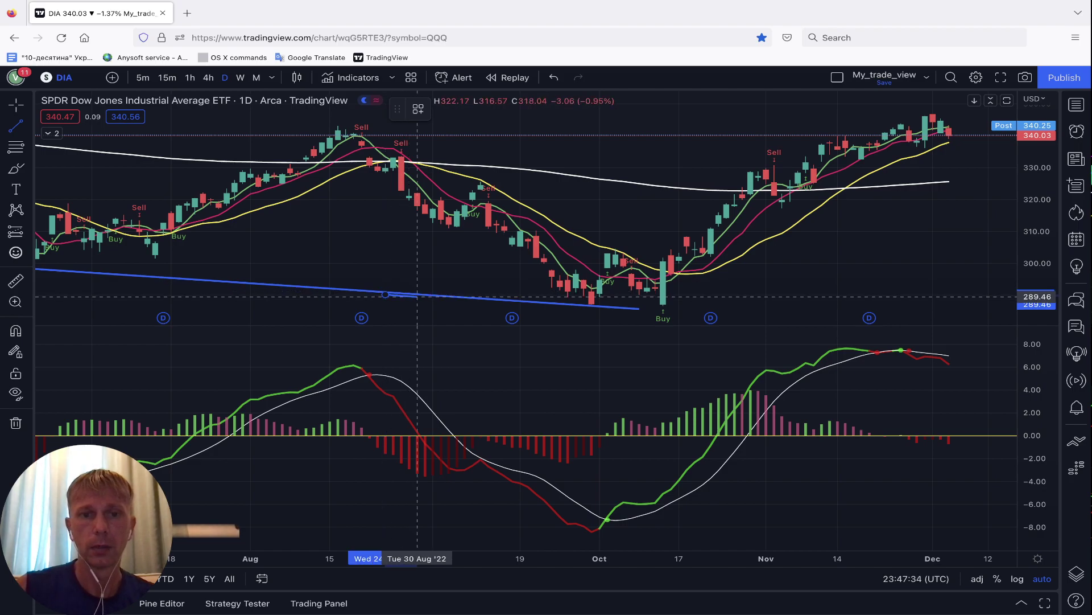
click(418, 297)
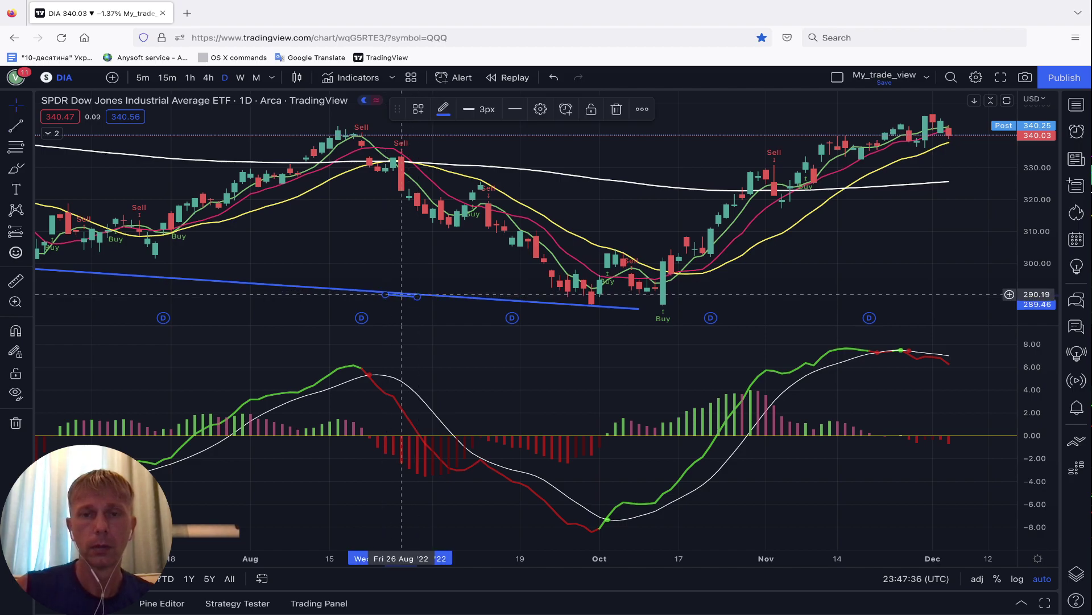
click(449, 291)
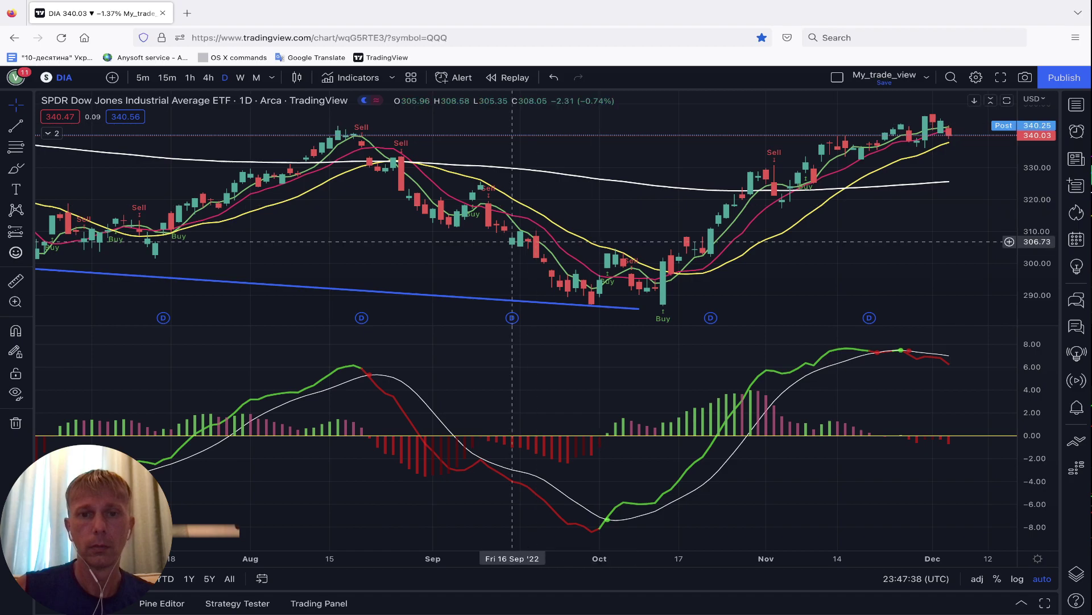
- Delete the old falling trend line beneath the DIA price lows
click(639, 309)
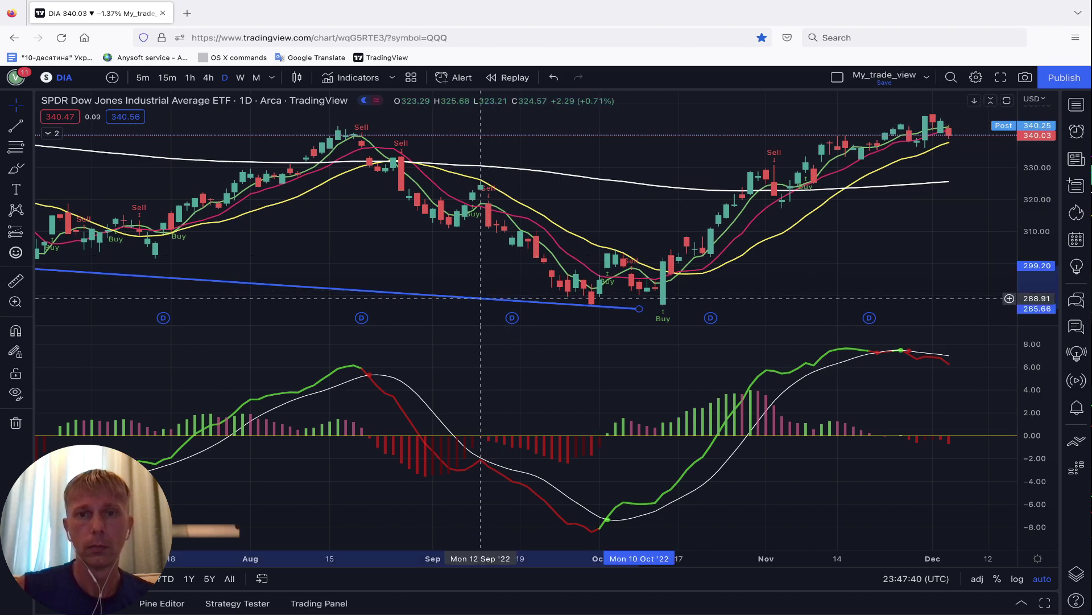
key(Delete)
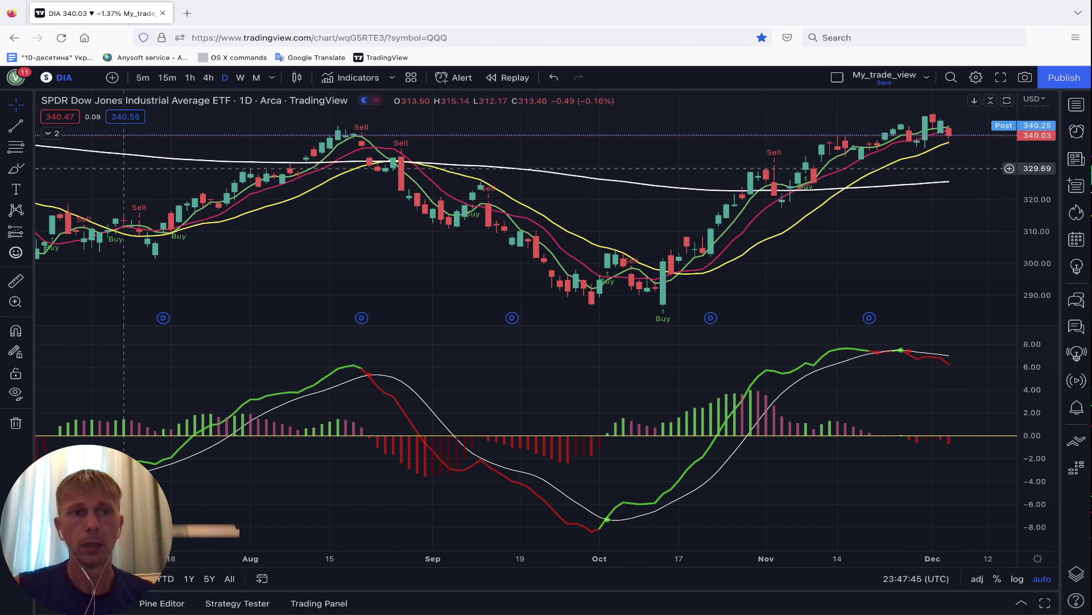
click(16, 125)
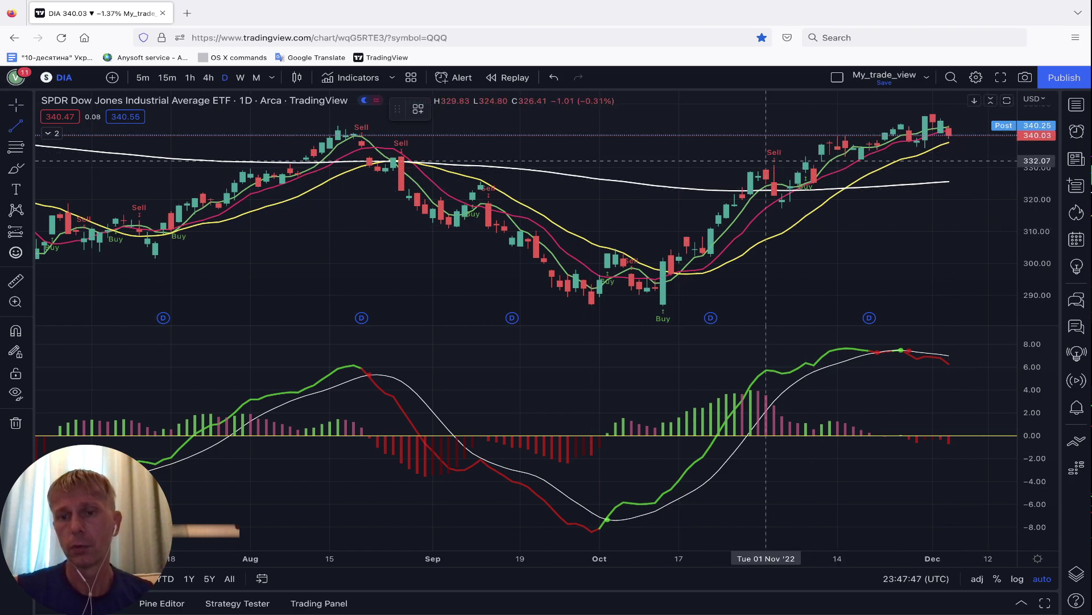
click(751, 169)
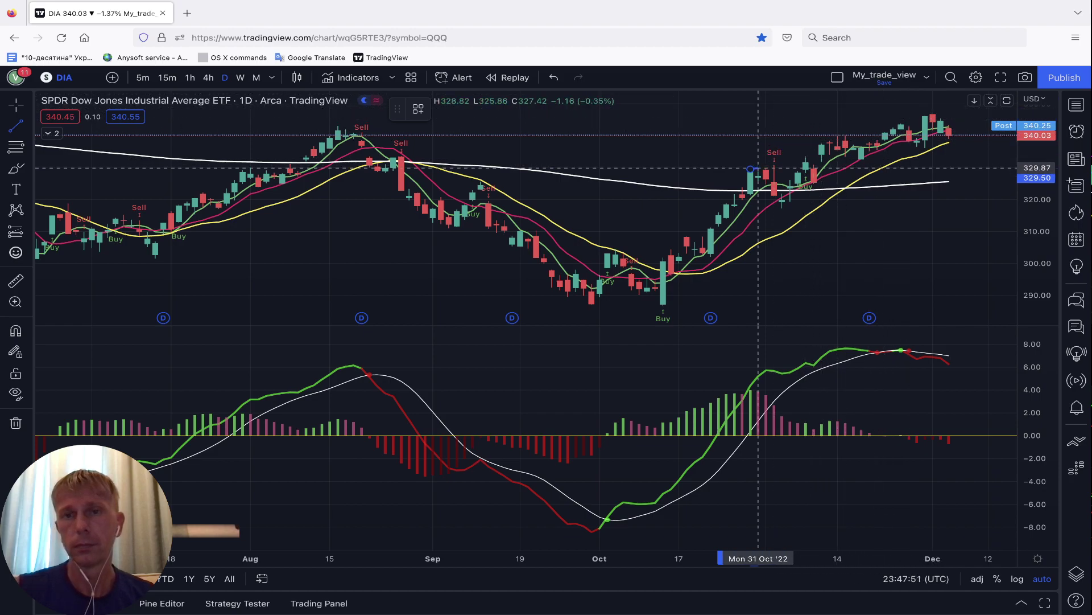
click(758, 168)
key(Delete)
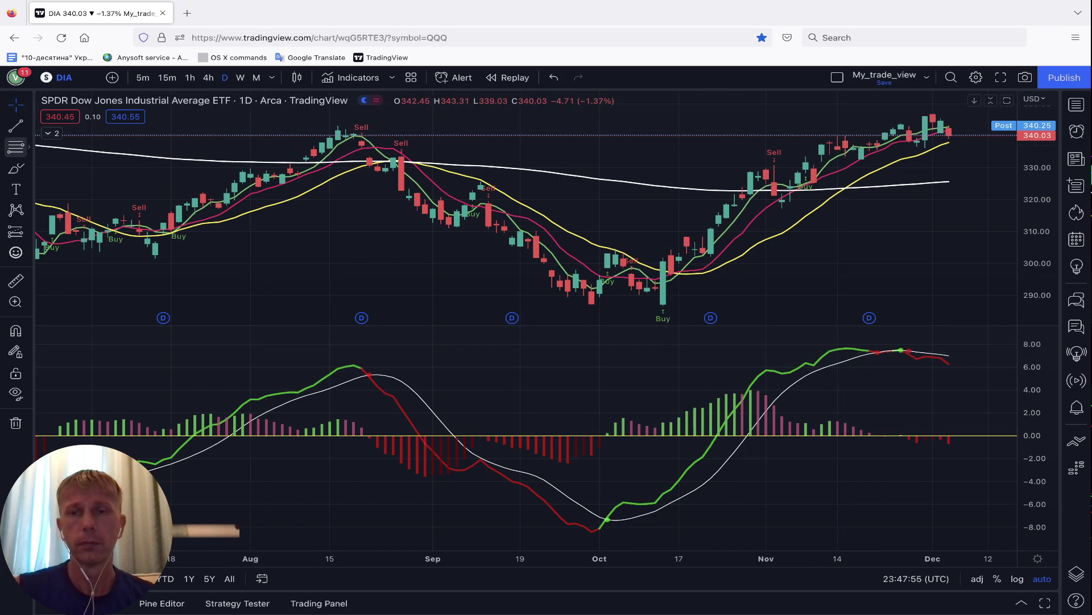
- Draw a rising trend line over the DIA price highs from 28 Oct '22 at about 330.60 to 6 Dec '22
click(16, 126)
click(752, 166)
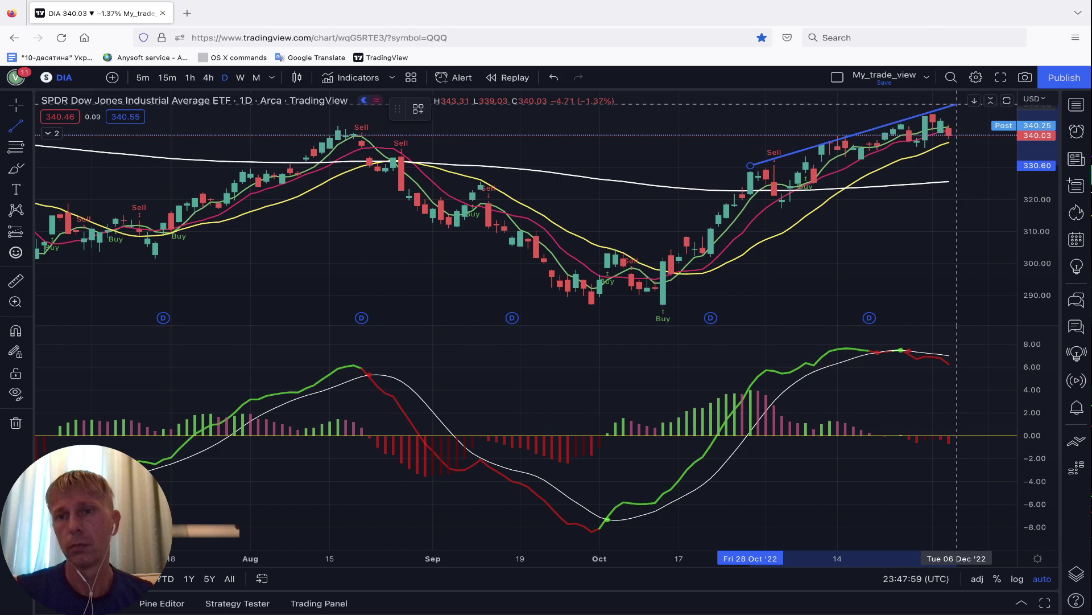
click(956, 104)
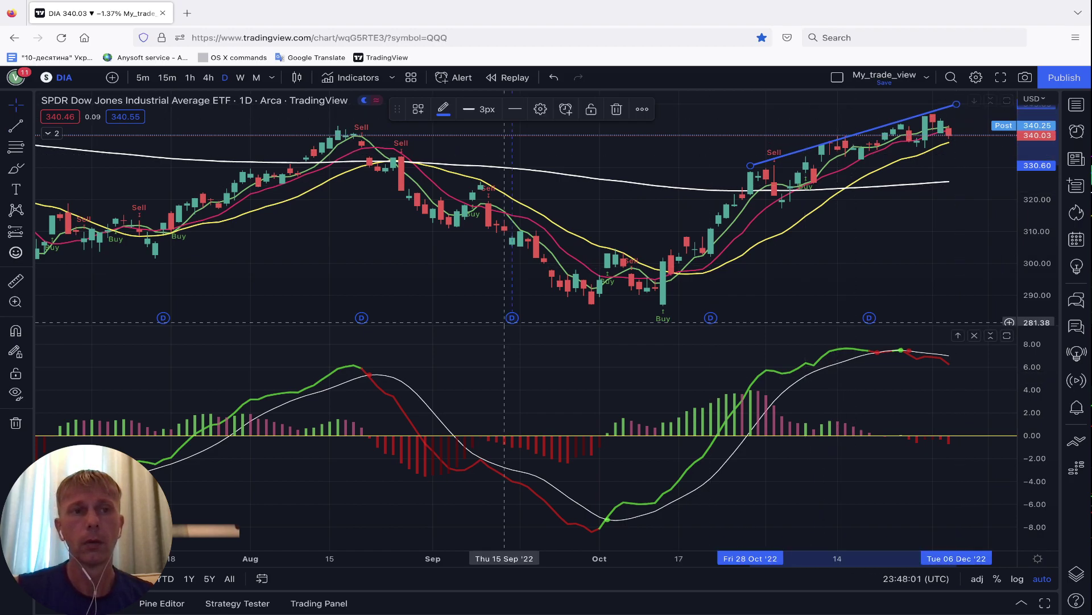
- Draw a falling trend line over the DIA MACD line from 14 Nov '22 at about 7.89 to 8 Dec '22 at about 6.56
click(876, 404)
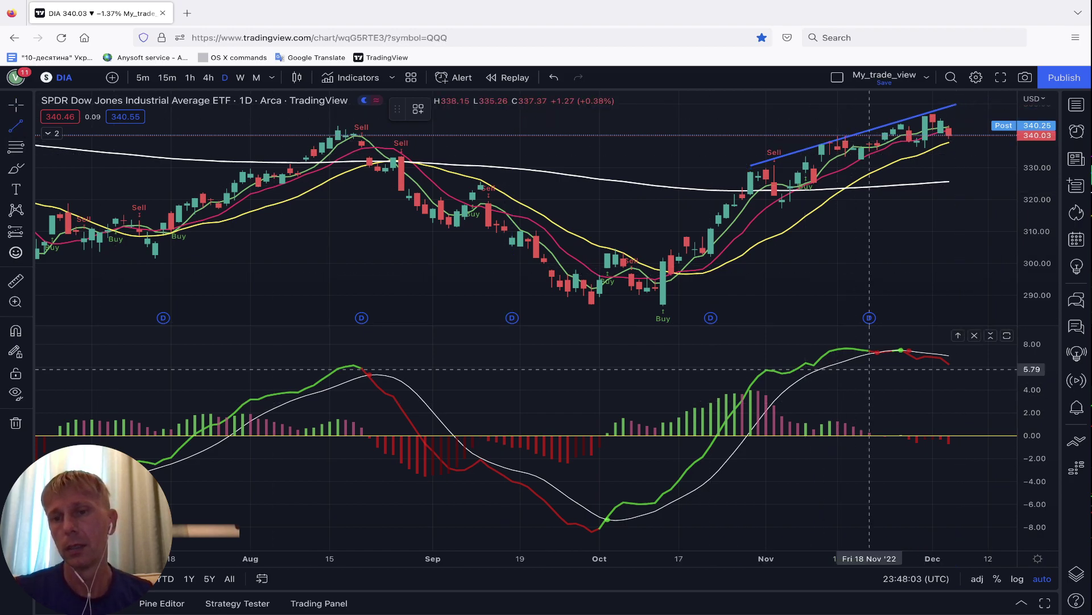
drag(838, 344, 973, 353)
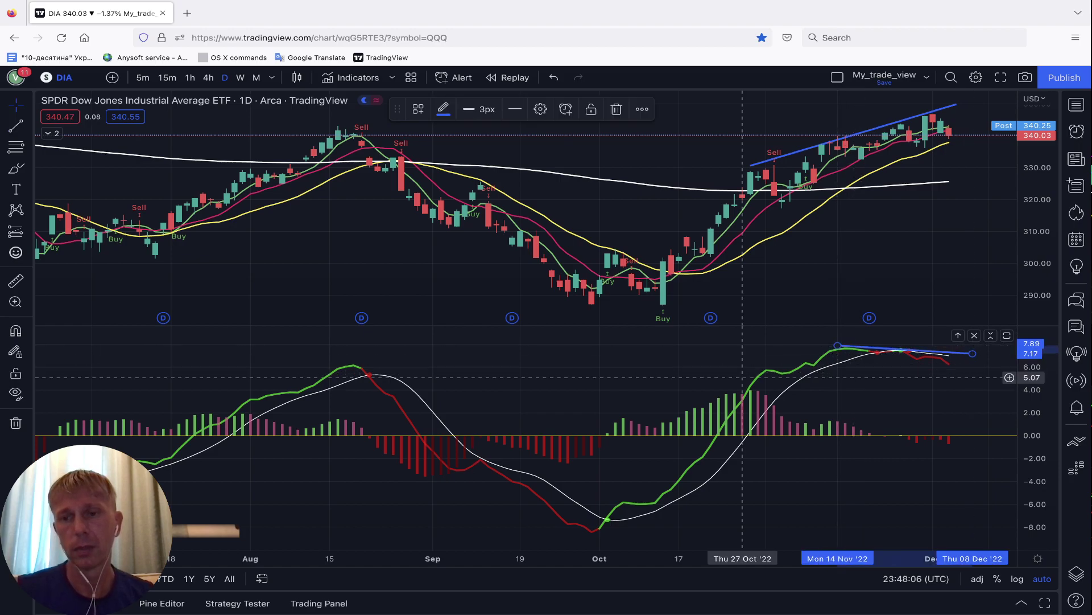
drag(973, 353, 973, 360)
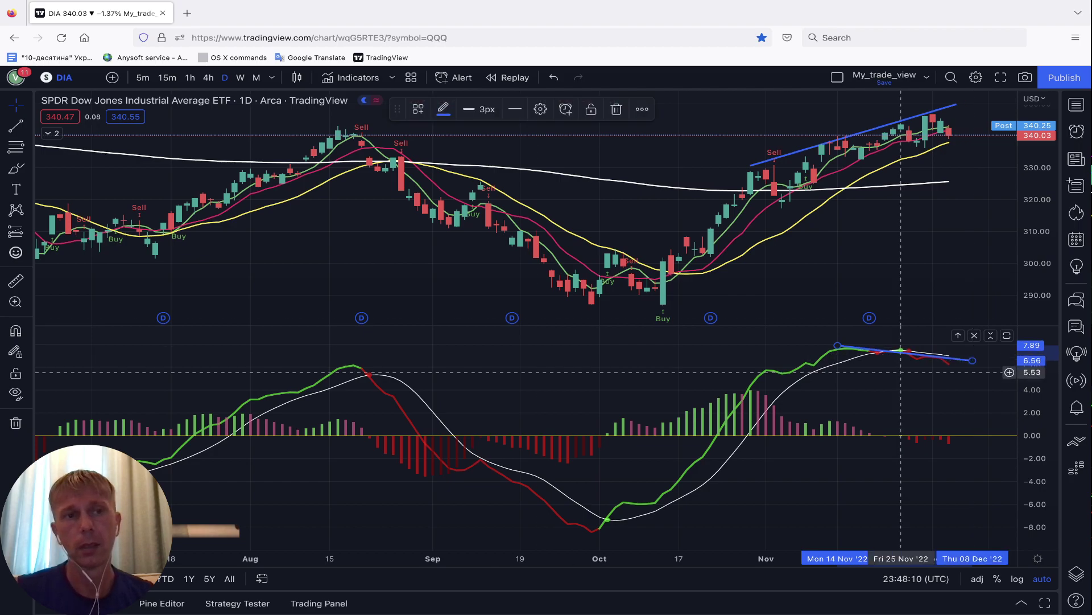
- Draw a falling trend line over the DIA MACD histogram from 31 Oct '22 at about 3.95 to 7 Dec '22 at about -0.26
click(751, 398)
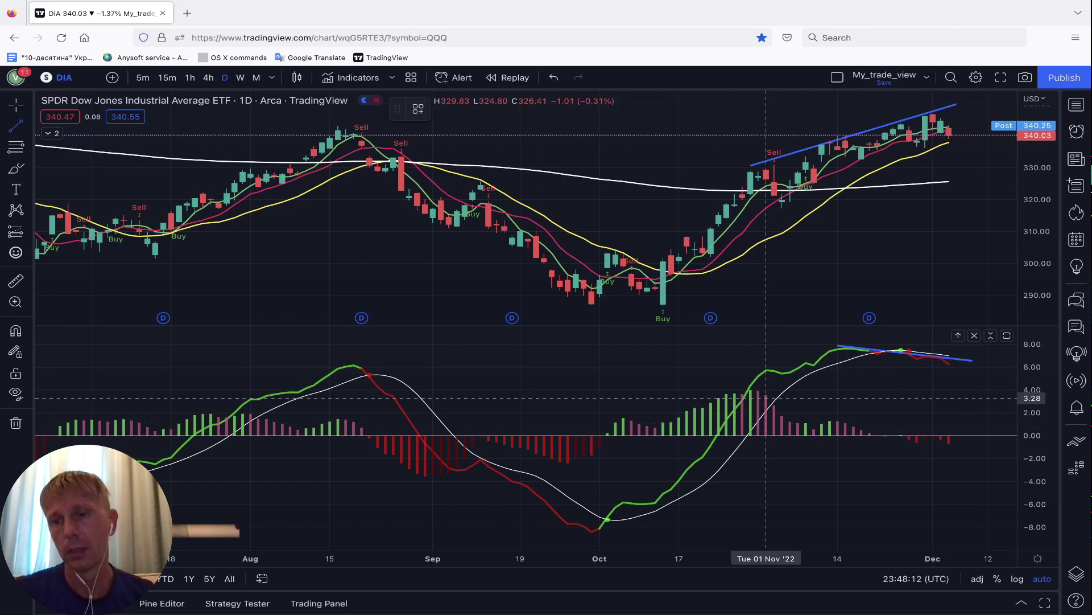
drag(758, 391, 965, 438)
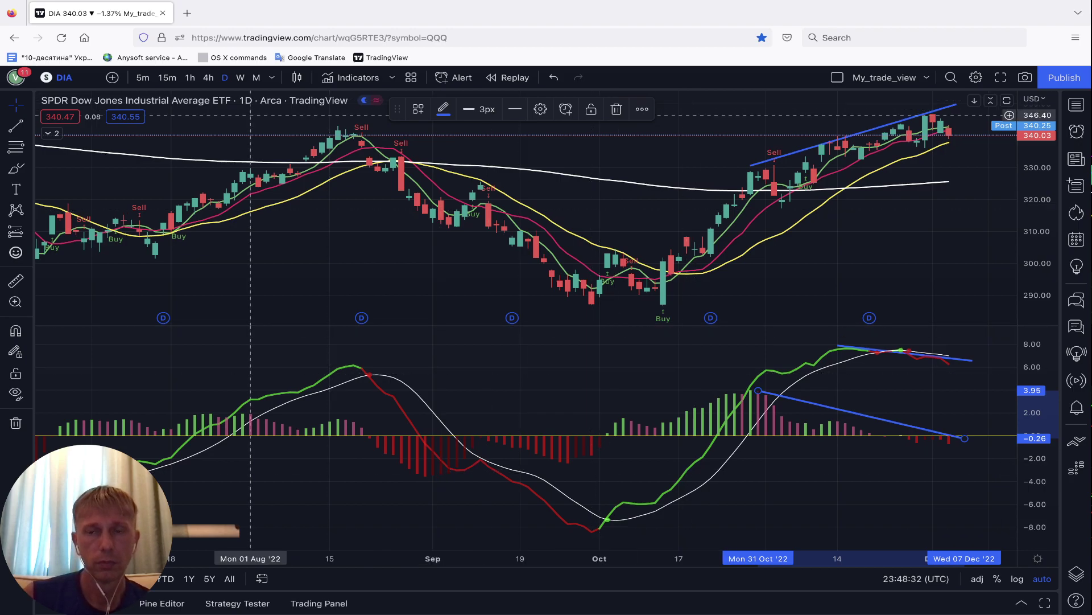
- On the 4-hour timeframe, start the histogram line at 5 Oct '22, about 2.67, and run the MACD line from about 7.06 to 2.72
click(208, 77)
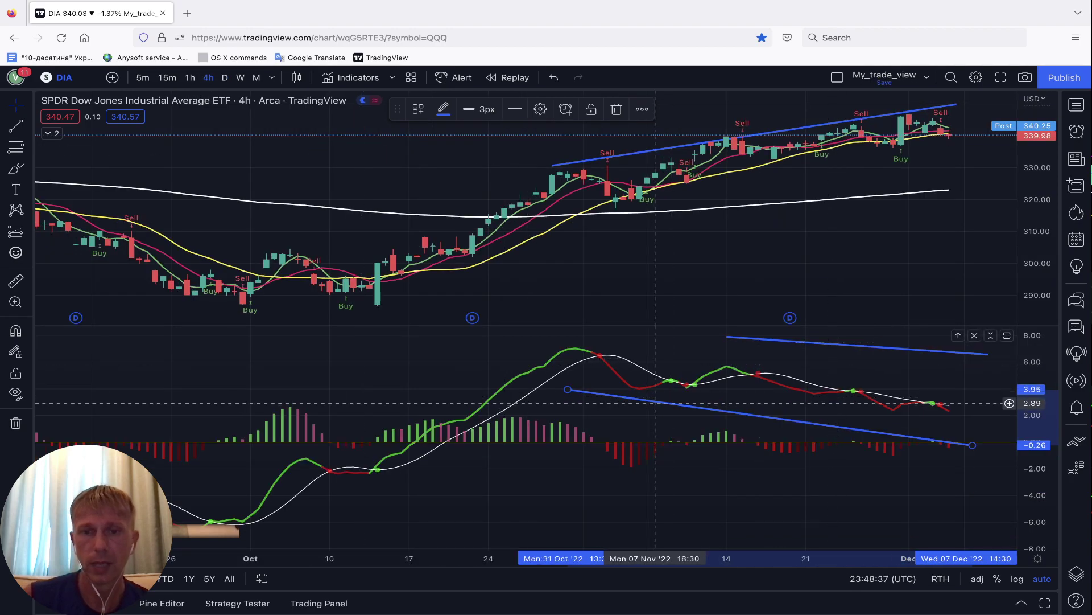
drag(568, 388, 283, 407)
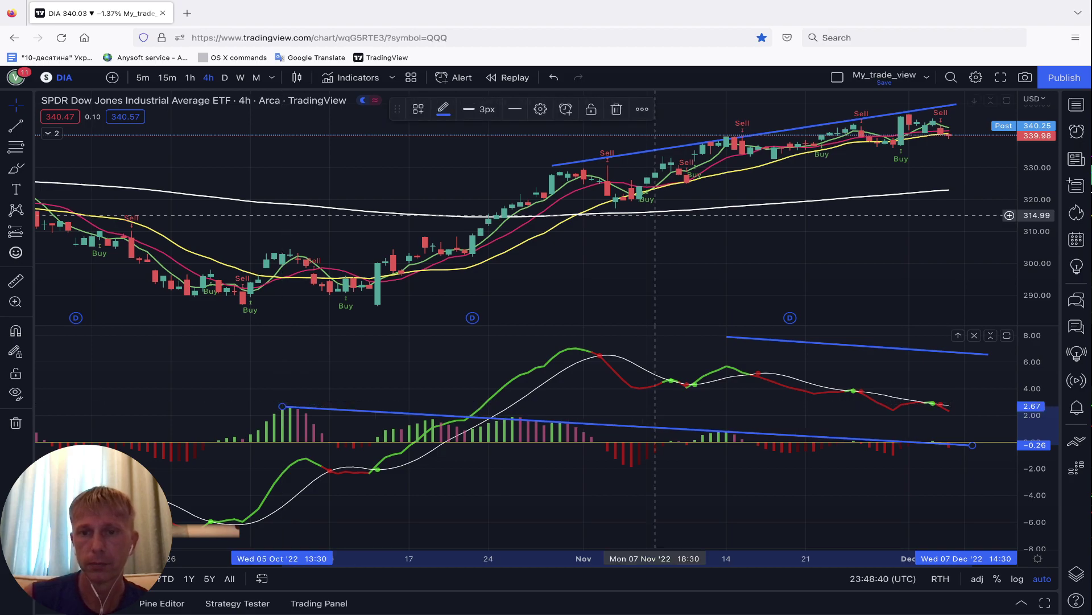
drag(742, 338, 592, 347)
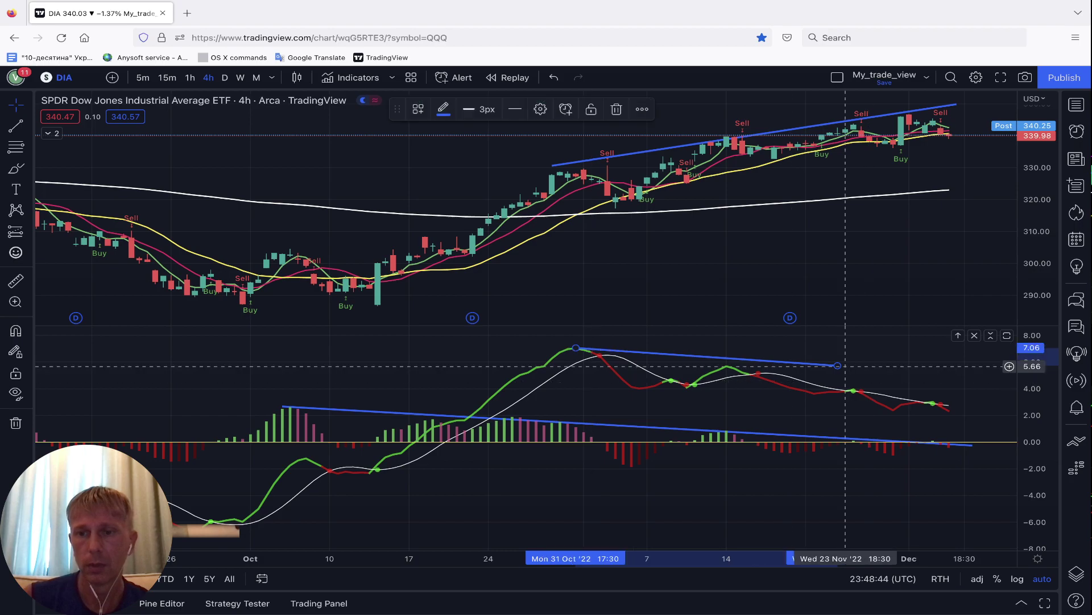
drag(837, 364, 973, 404)
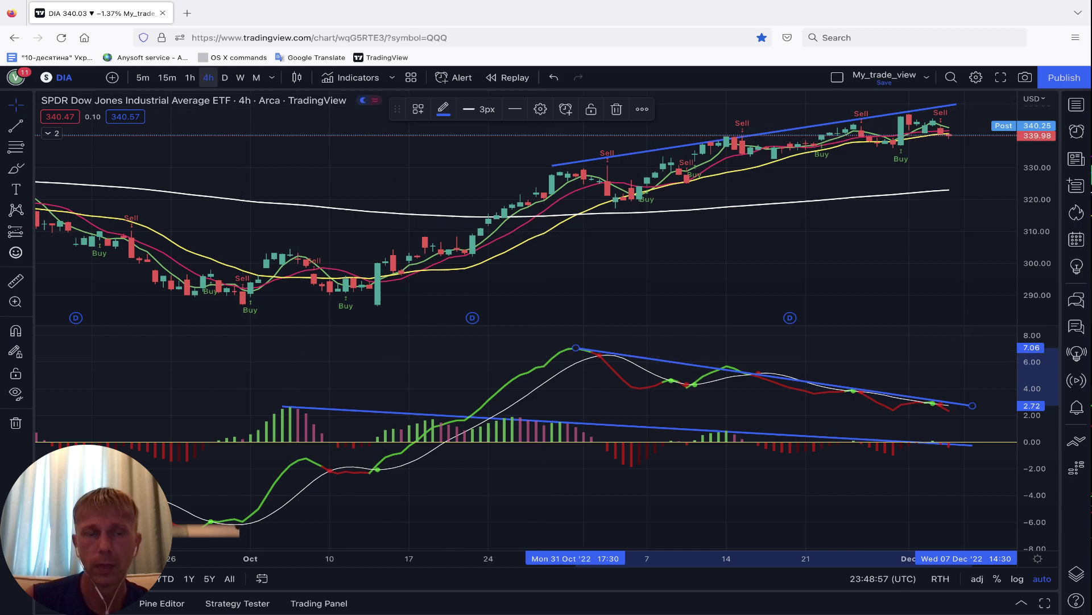
- Examine DIA's most recent price bars and MACD on the 1-hour timeframe
click(190, 78)
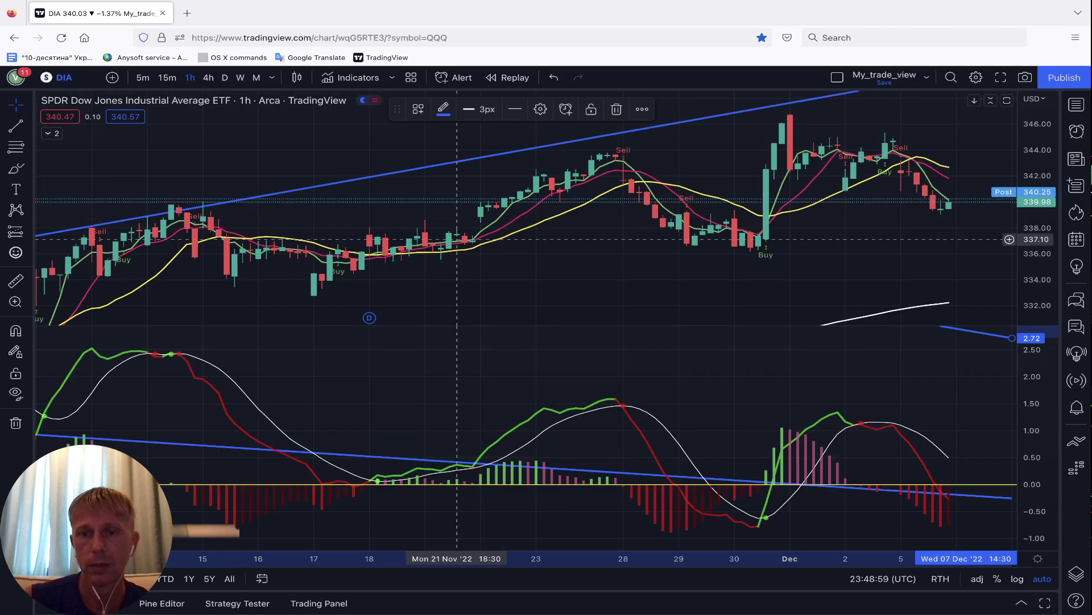
scroll(710, 309, right, 5)
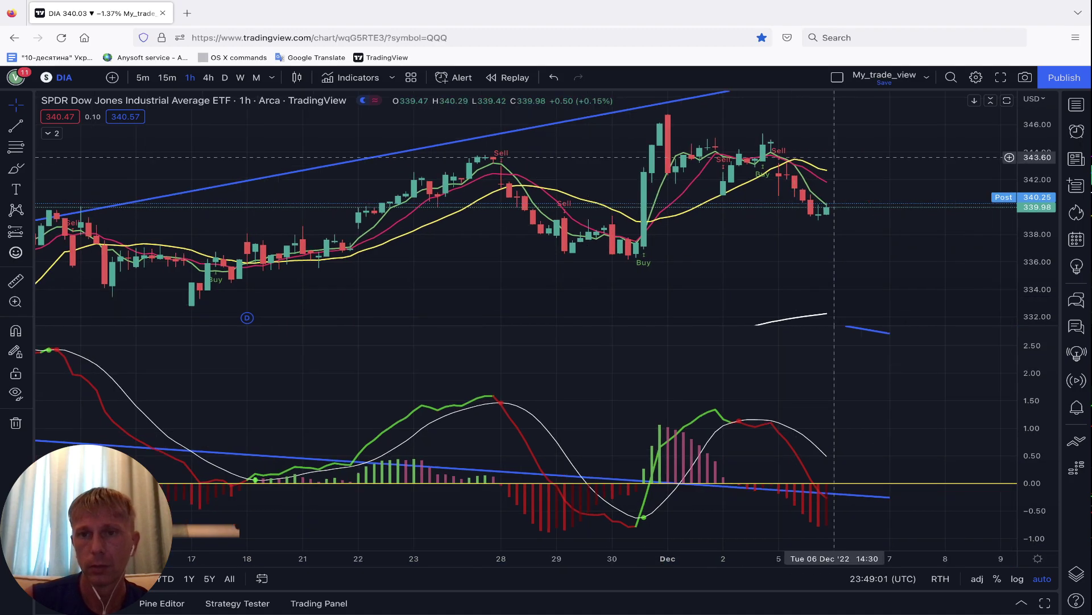
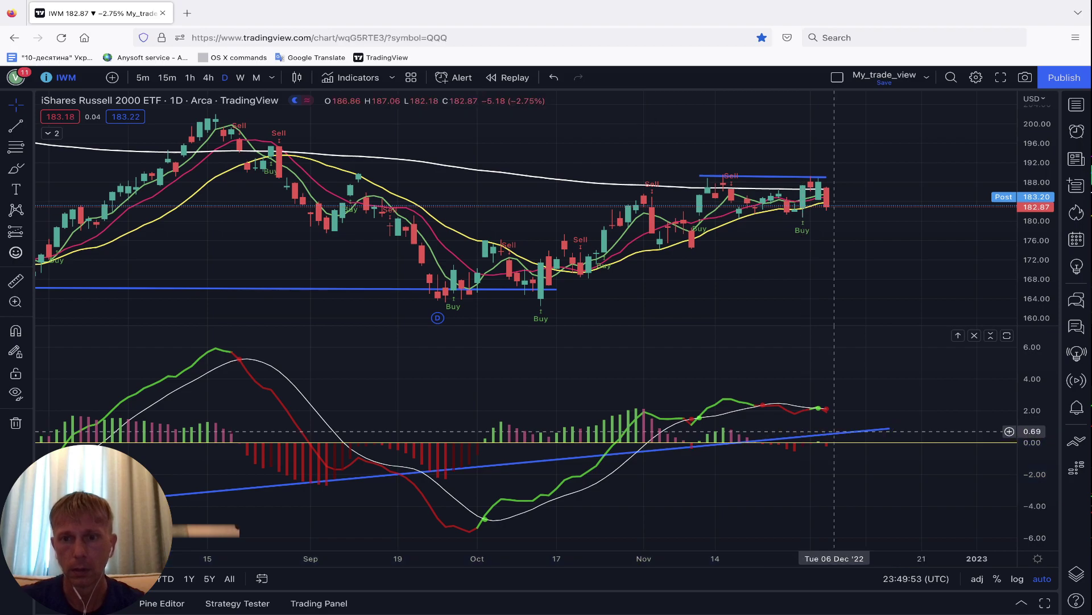
- Delete the old rising trend line from the MACD pane of the IWM daily chart
click(842, 433)
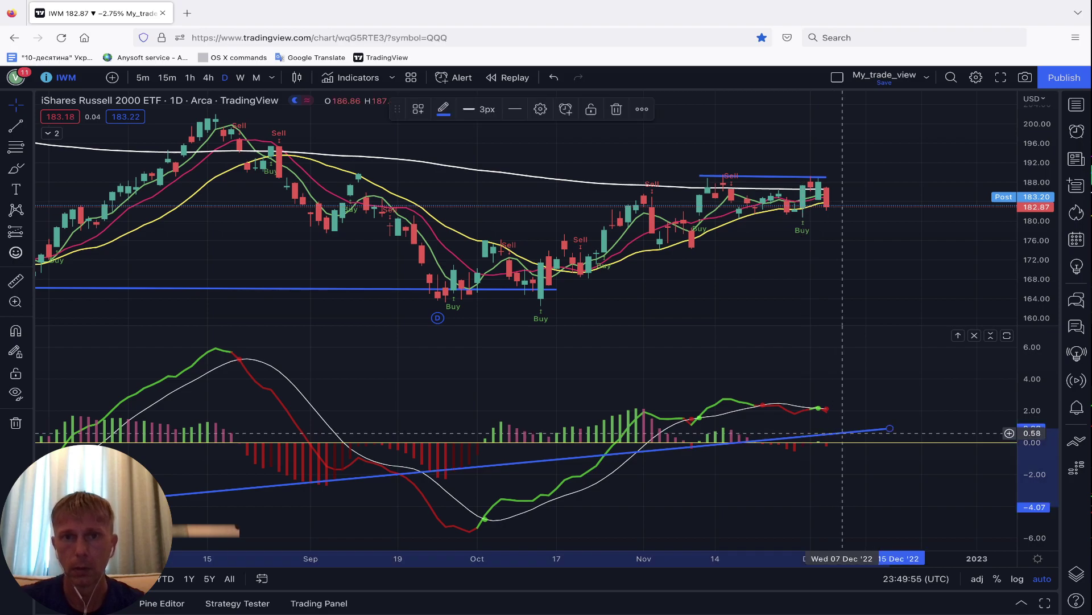
click(619, 109)
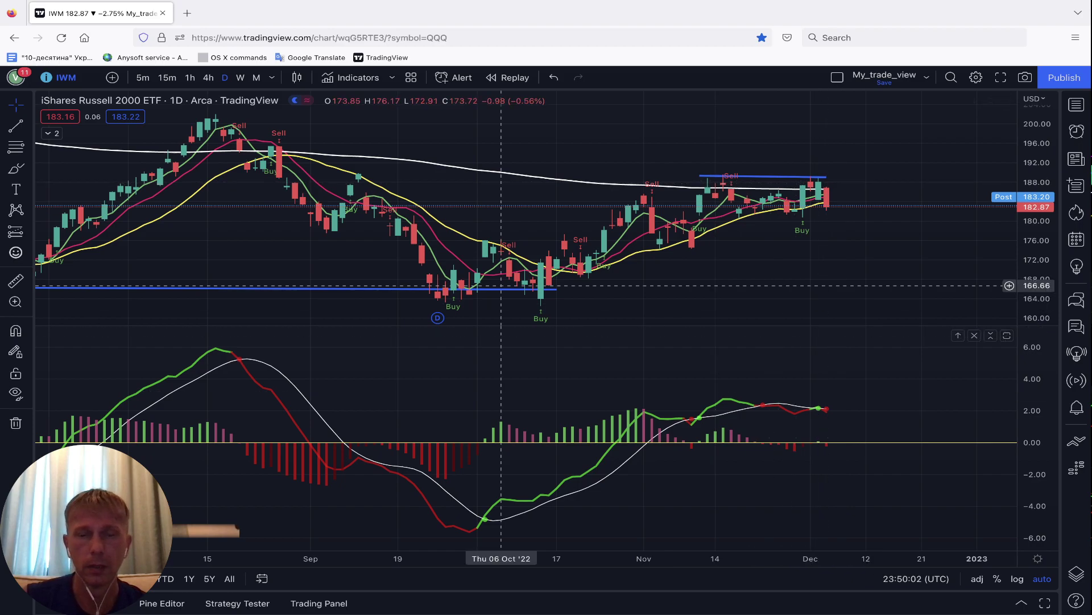
- Draw a falling trend line over the IWM daily MACD line from 16 Nov '22 at about 2.90 to 7 Dec '22 at about 2.1
click(15, 126)
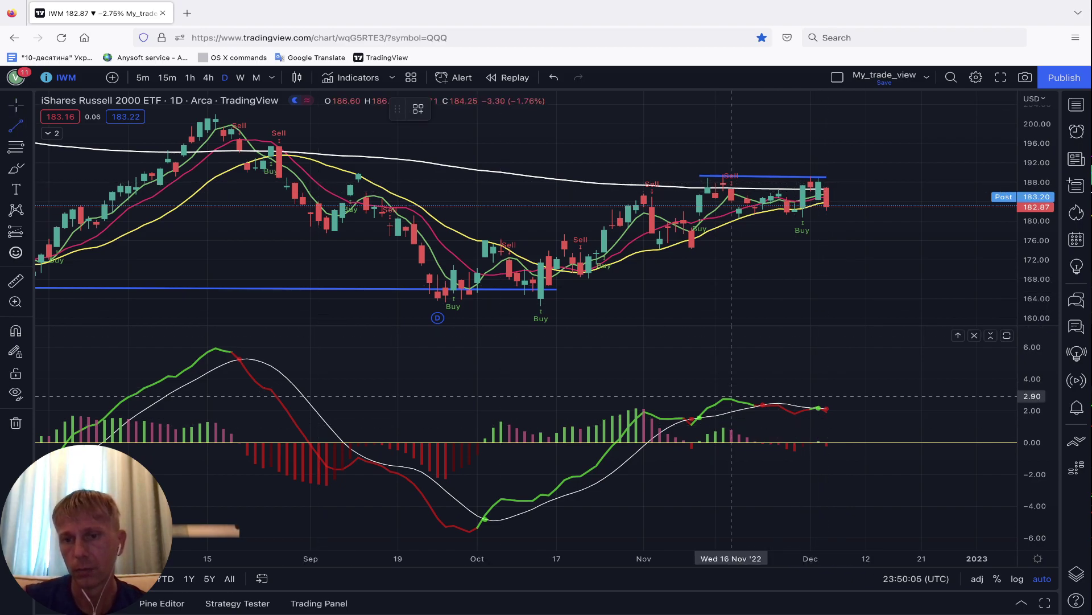
click(731, 396)
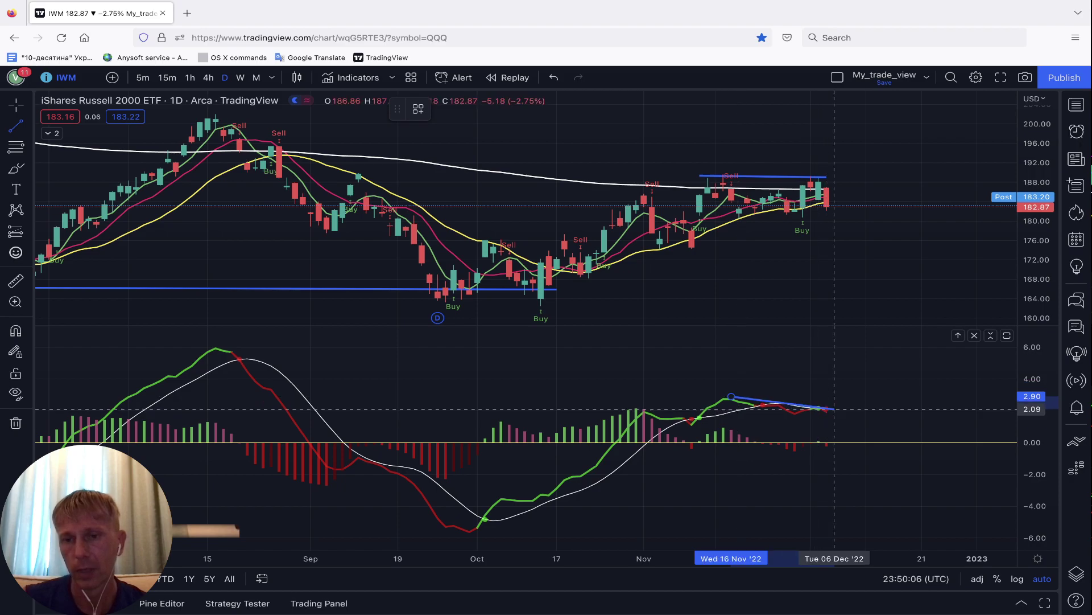
click(842, 408)
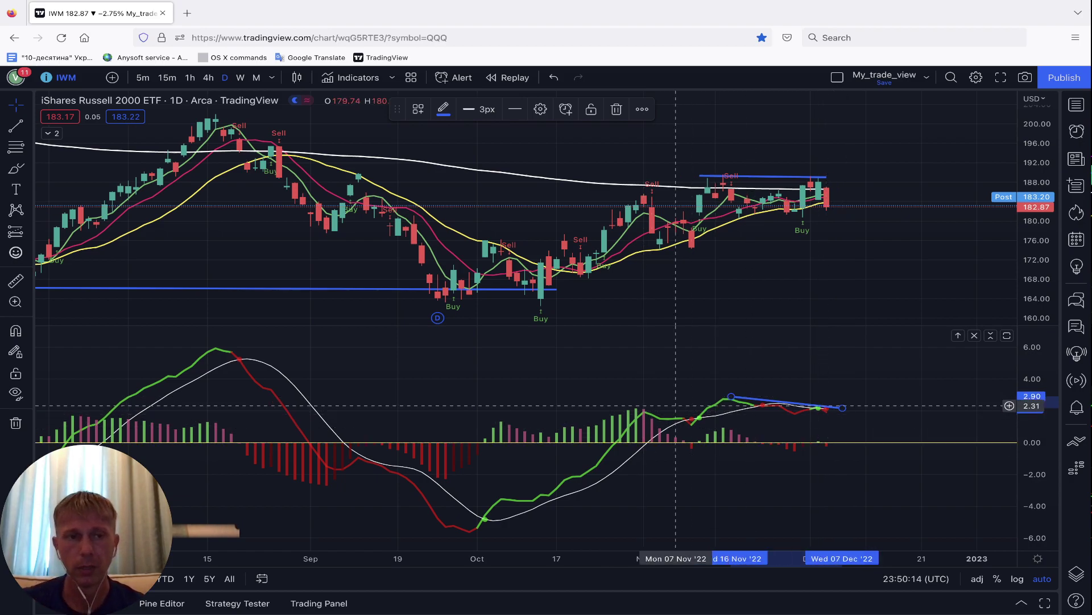
click(563, 423)
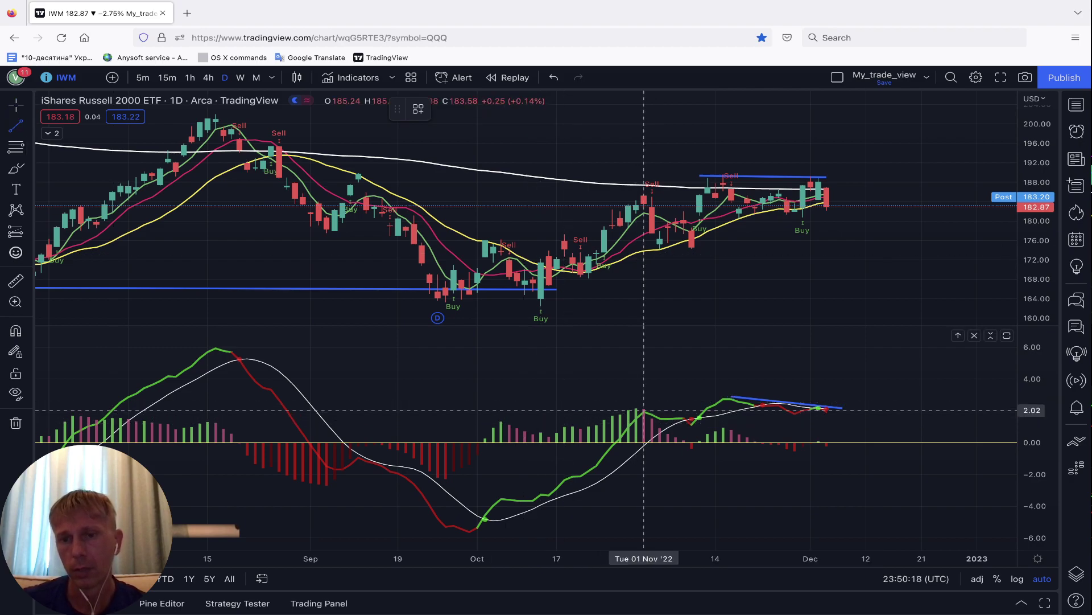
- Draw a falling histogram trend line from 1 Nov '22 at about 2.02 to 5 Dec '22, and start the price line at 31 Oct '22, about 185.47
click(643, 411)
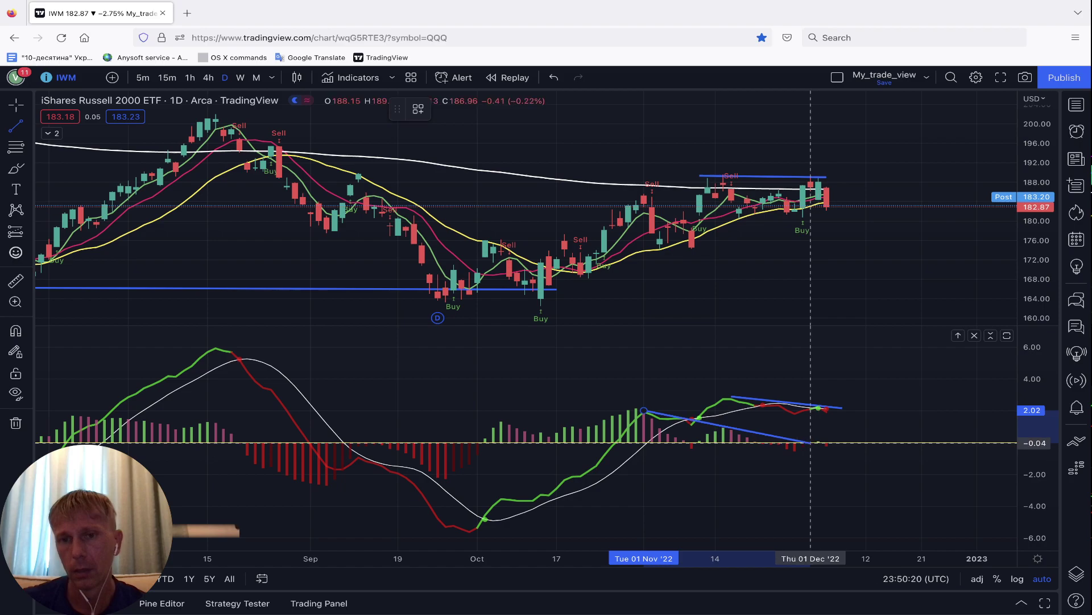
click(826, 439)
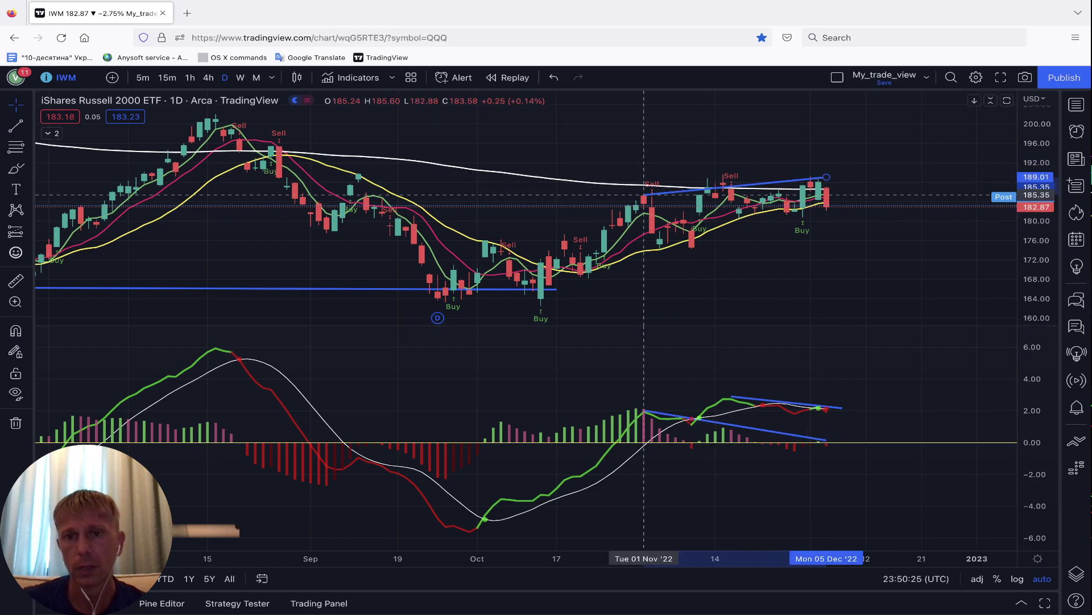
click(636, 194)
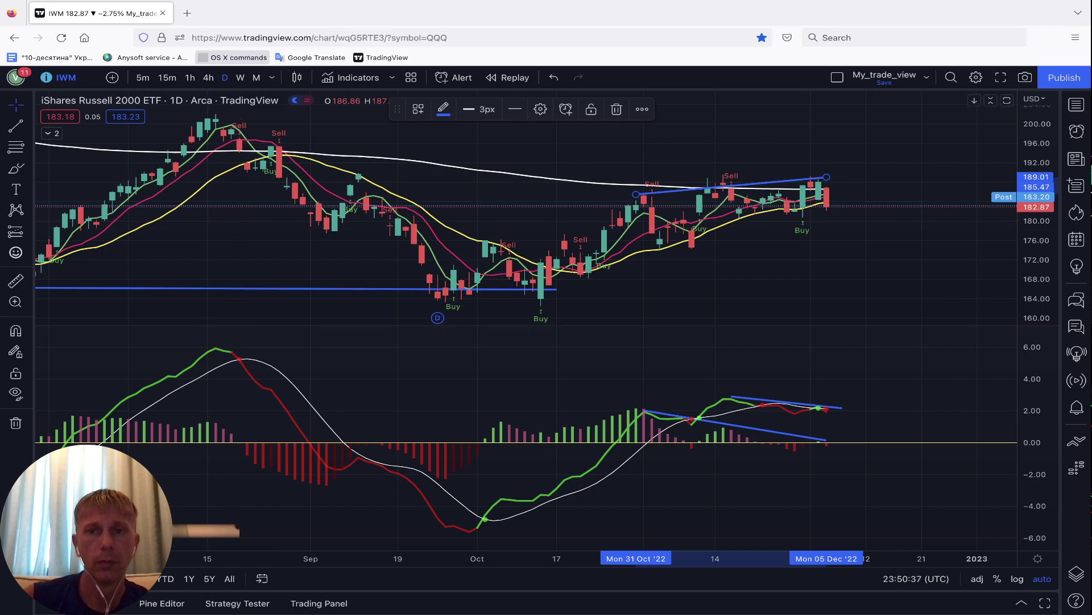
- On the 4-hour timeframe, run the MACD trend line from 1 Nov '22 at about 3.48 to 6 Dec '22 at about 0.91
click(208, 78)
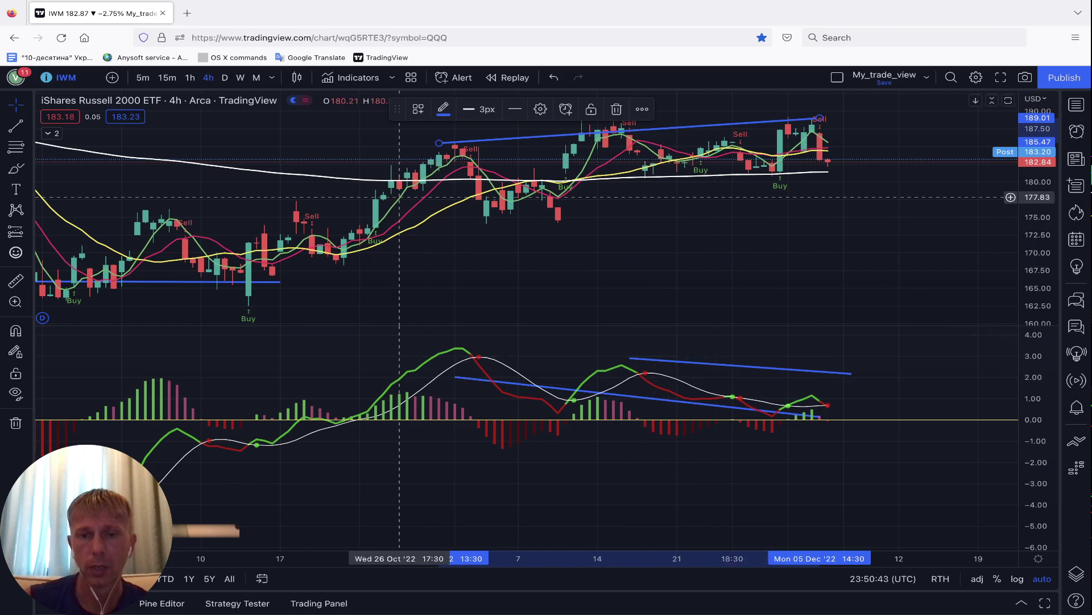
drag(637, 357, 470, 346)
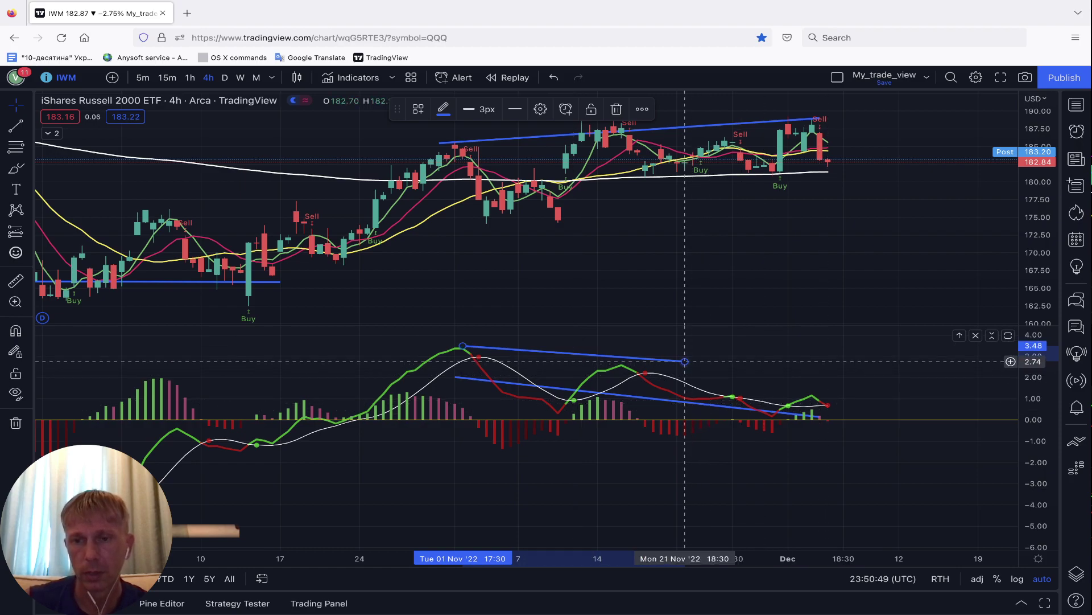
drag(684, 362, 844, 400)
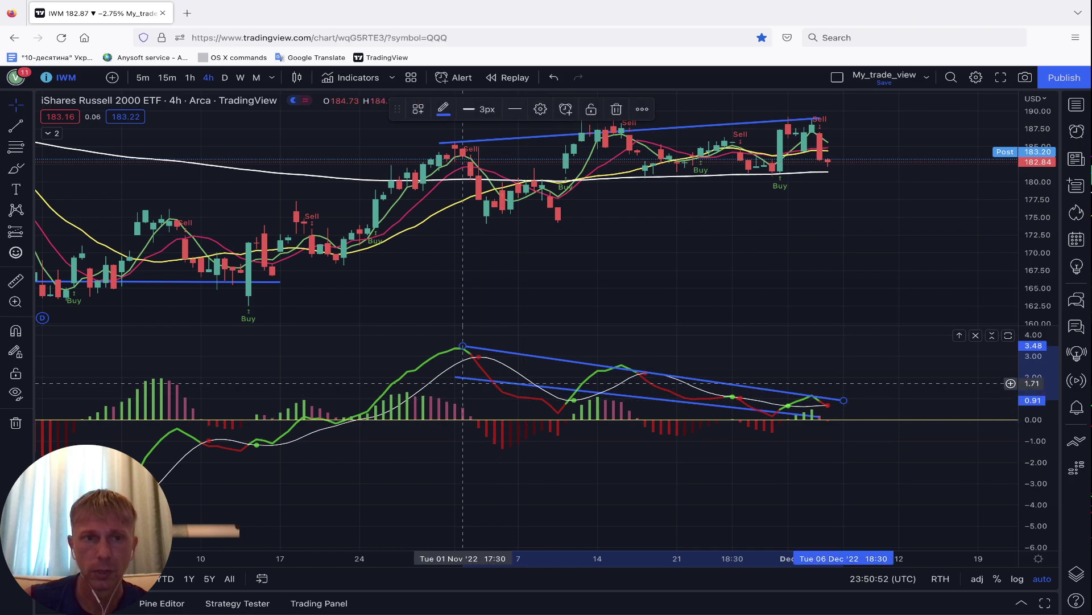
- Start the histogram trend line at the early October peak, about 1.93, and end it on 5 Dec '22 at about 0.41
click(455, 378)
drag(455, 378, 153, 378)
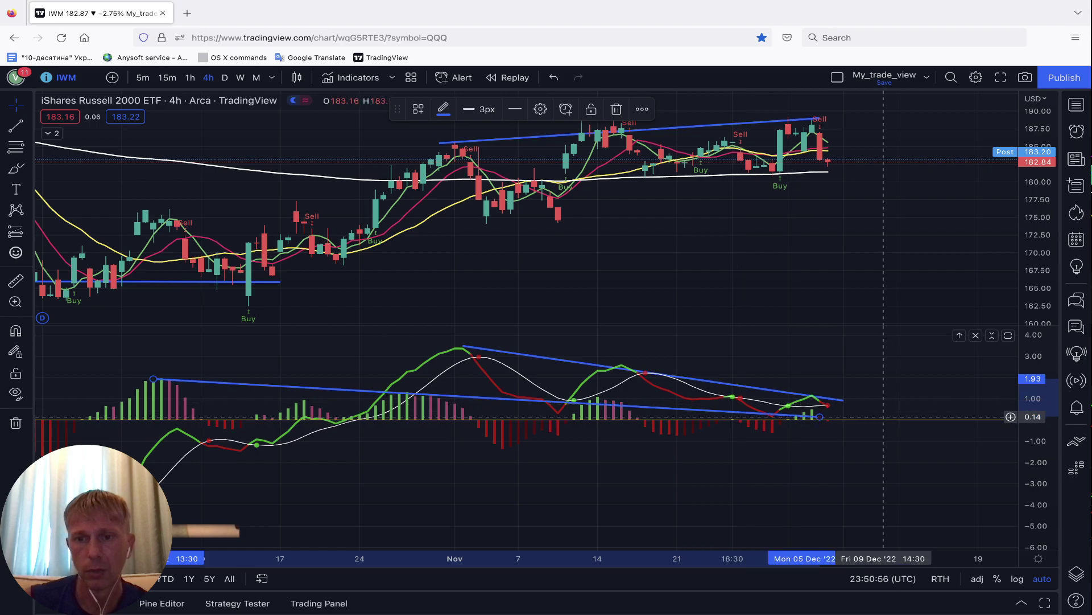
drag(819, 416, 819, 410)
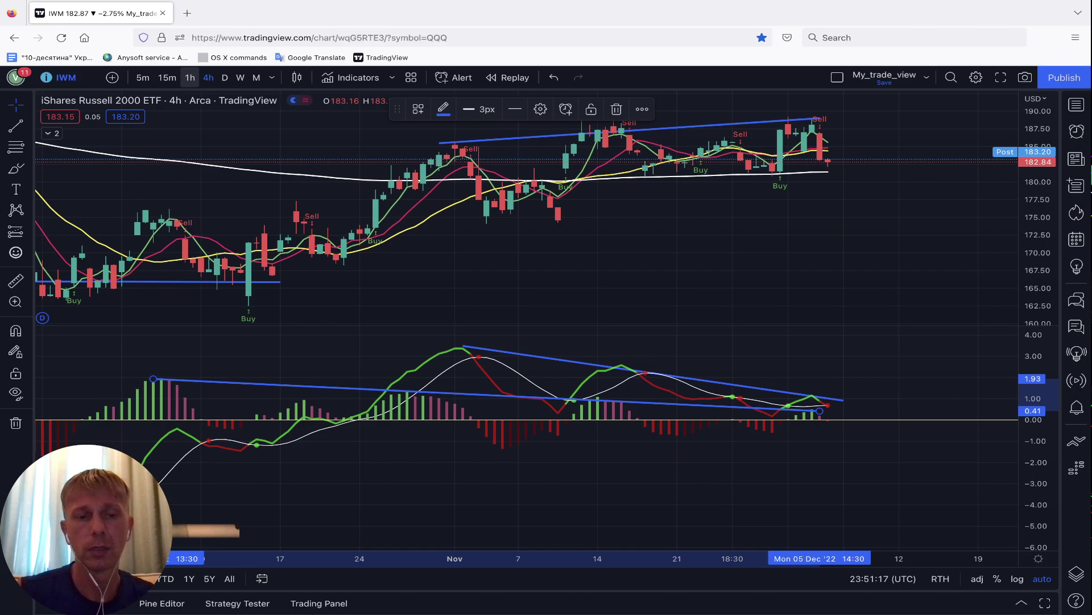
- Review IWM's recent price bars and MACD on the 1-hour timeframe, and switch the chart symbol to SPY
click(191, 78)
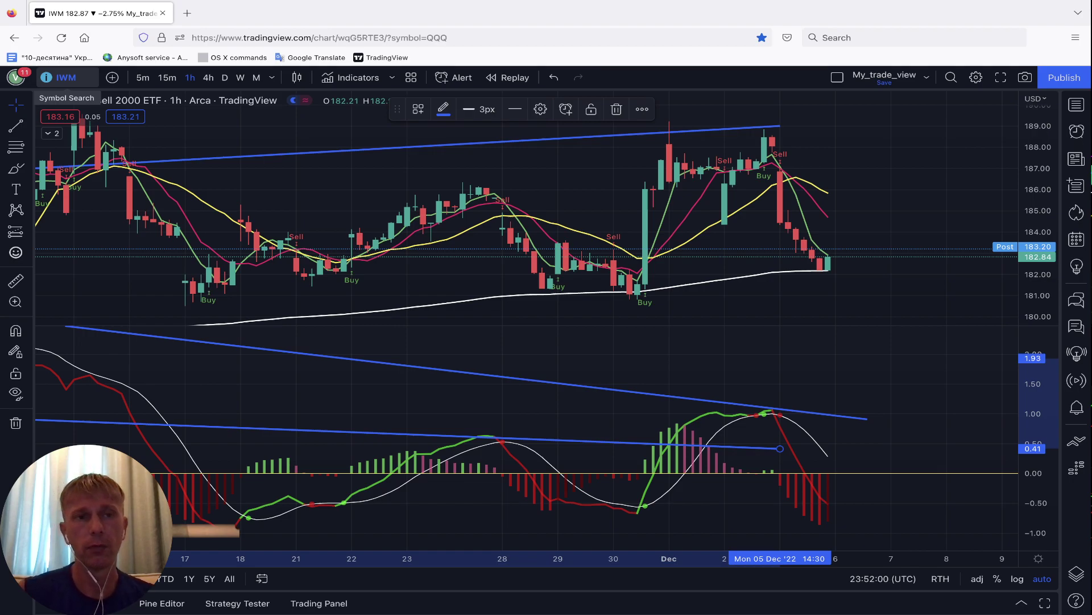
click(63, 77)
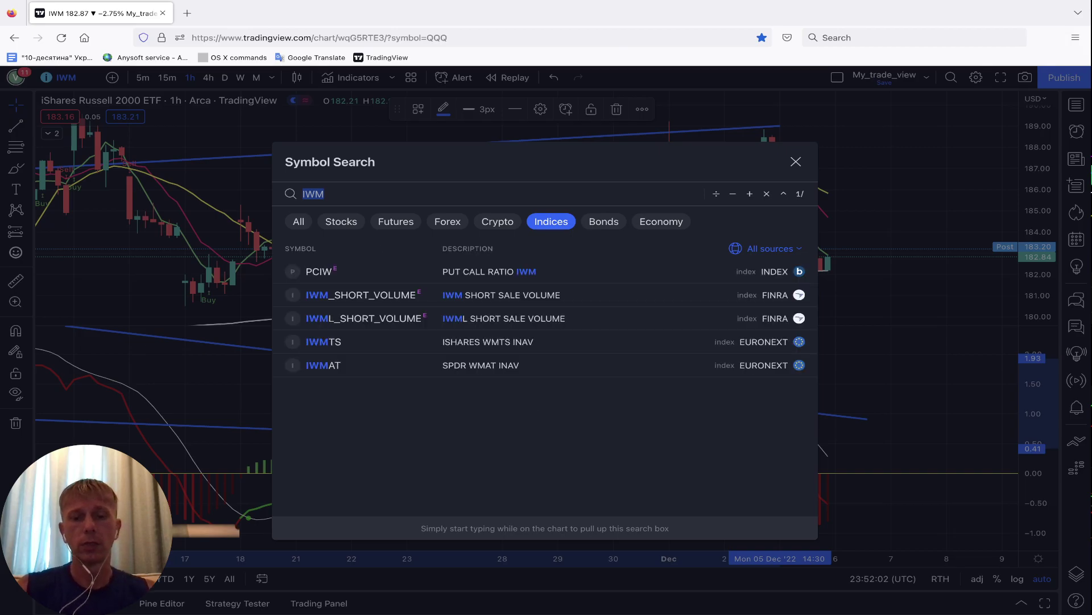
text(SPY)
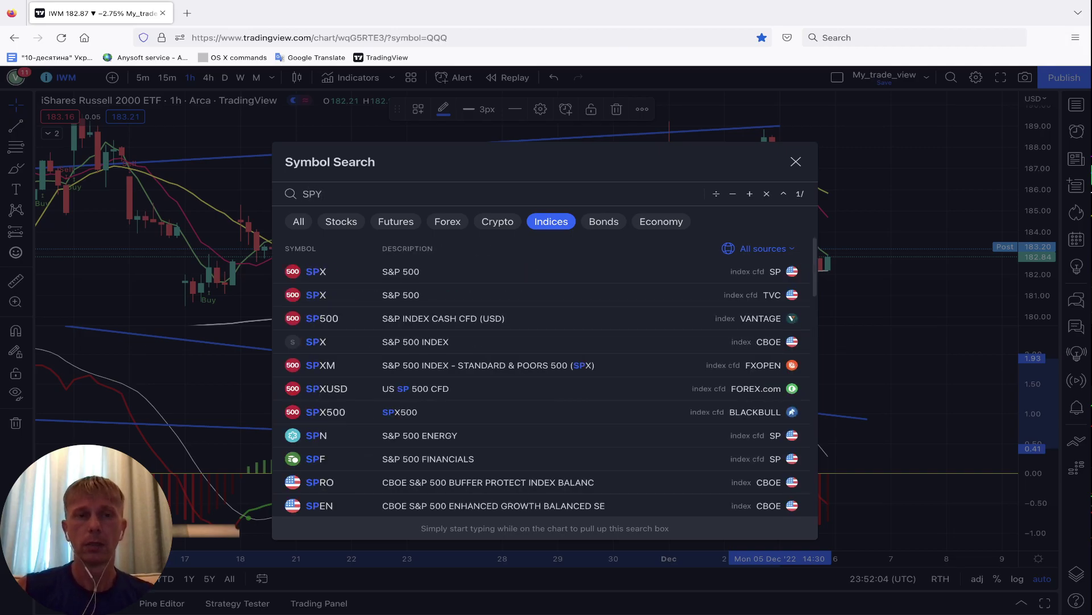
key(Return)
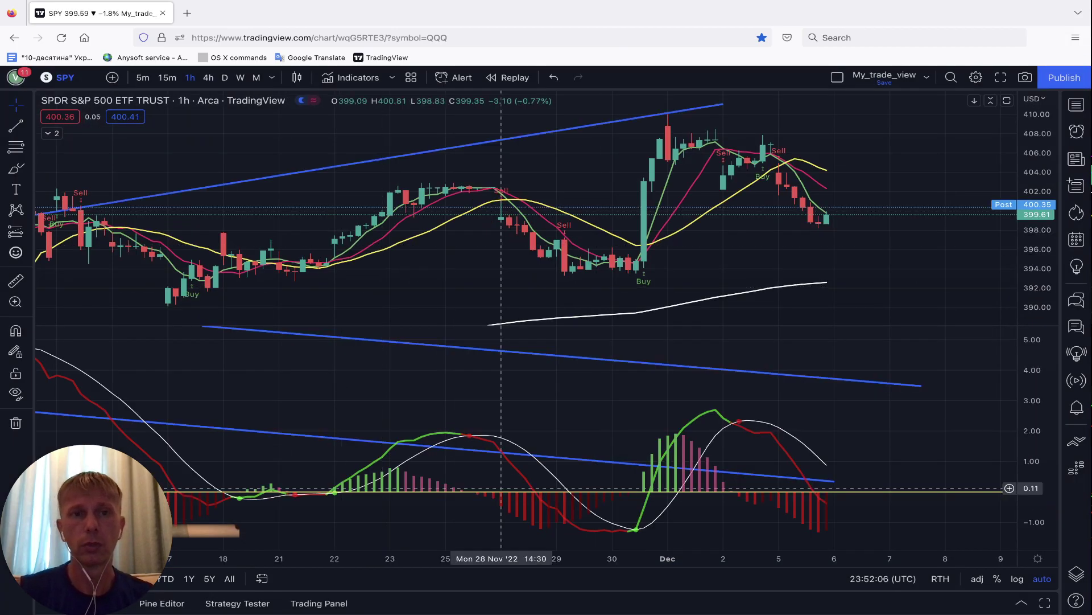
- On the SPY daily chart, delete the falling trend line below the MACD line and start the histogram line at 26 Oct '22, about 4.43
click(225, 77)
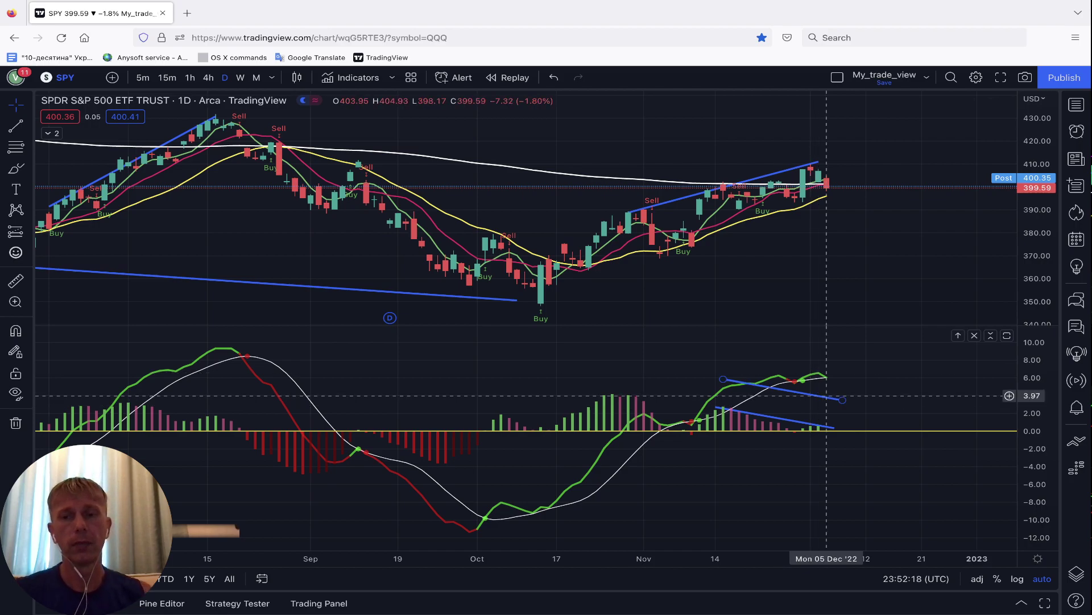
right_click(827, 396)
mouse_move(877, 410)
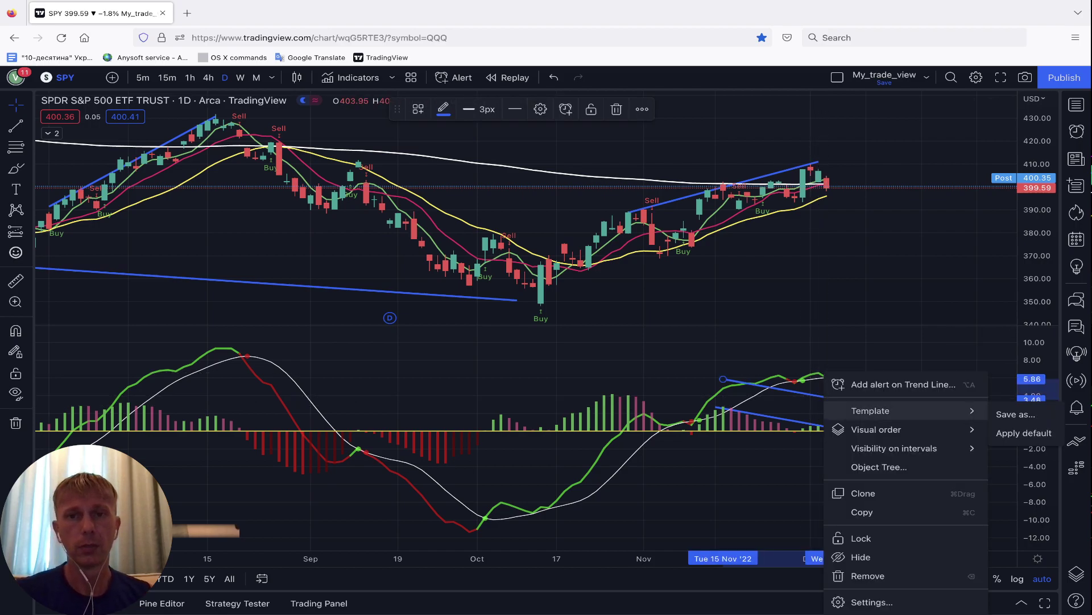
key(BackSpace)
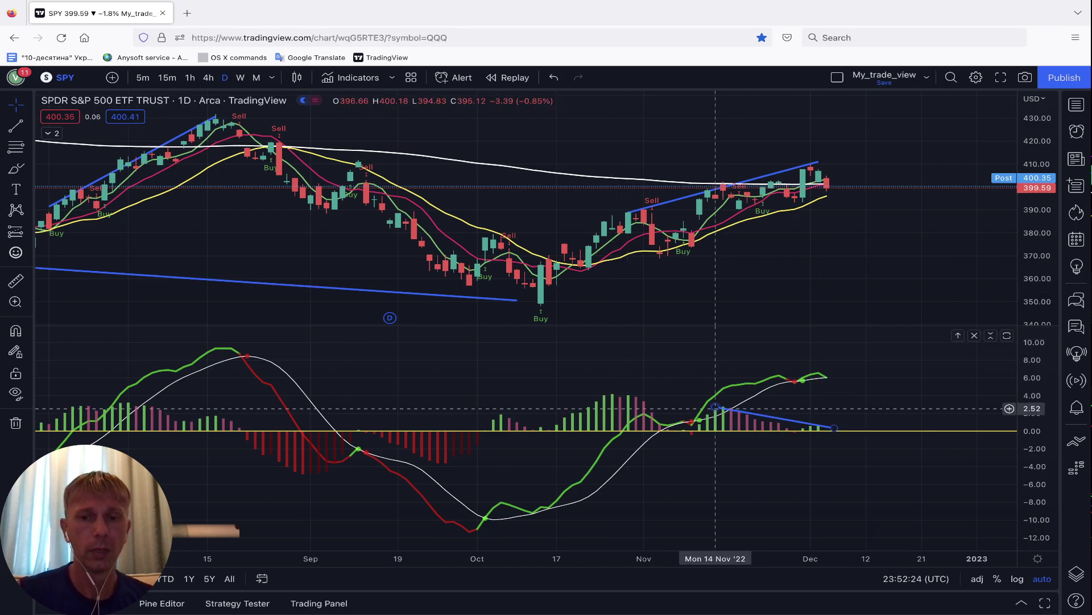
drag(715, 408, 612, 392)
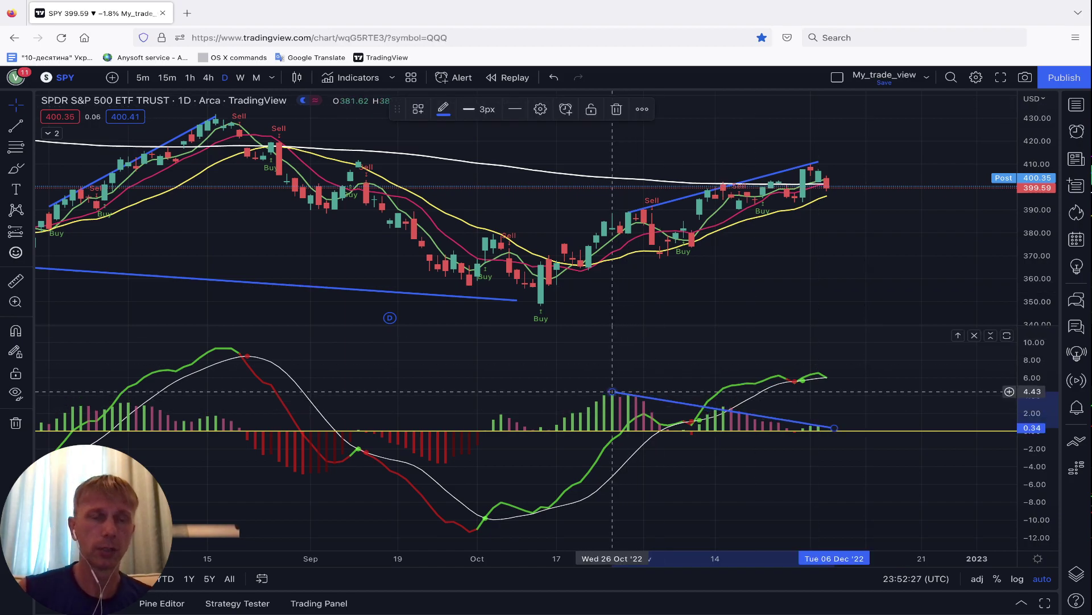